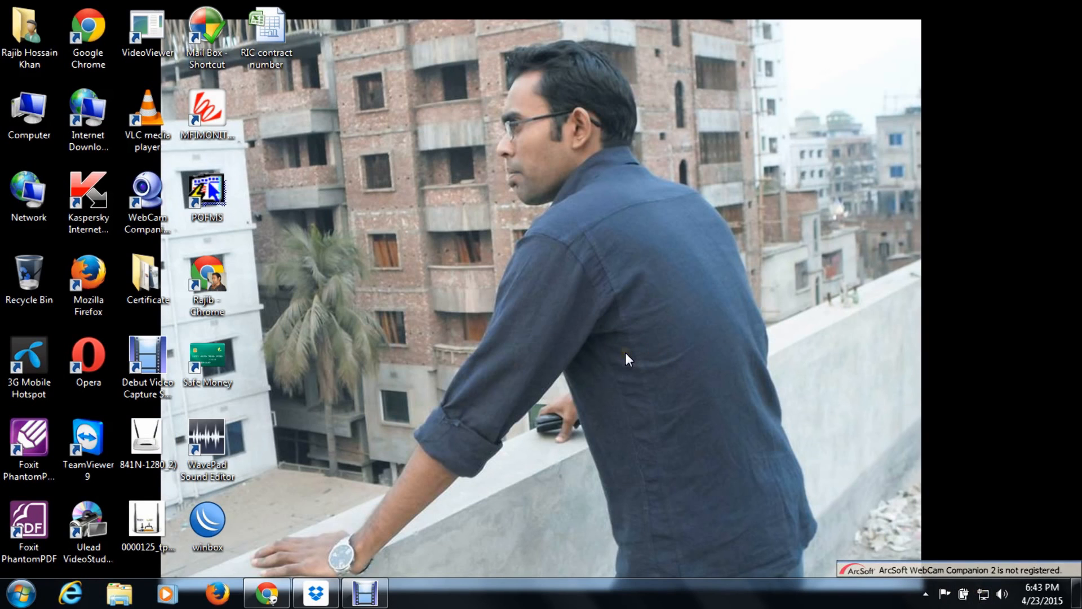
# Launch Command Prompt by running cmd from the Start menu's Run dialog.
pyautogui.click(21, 594)
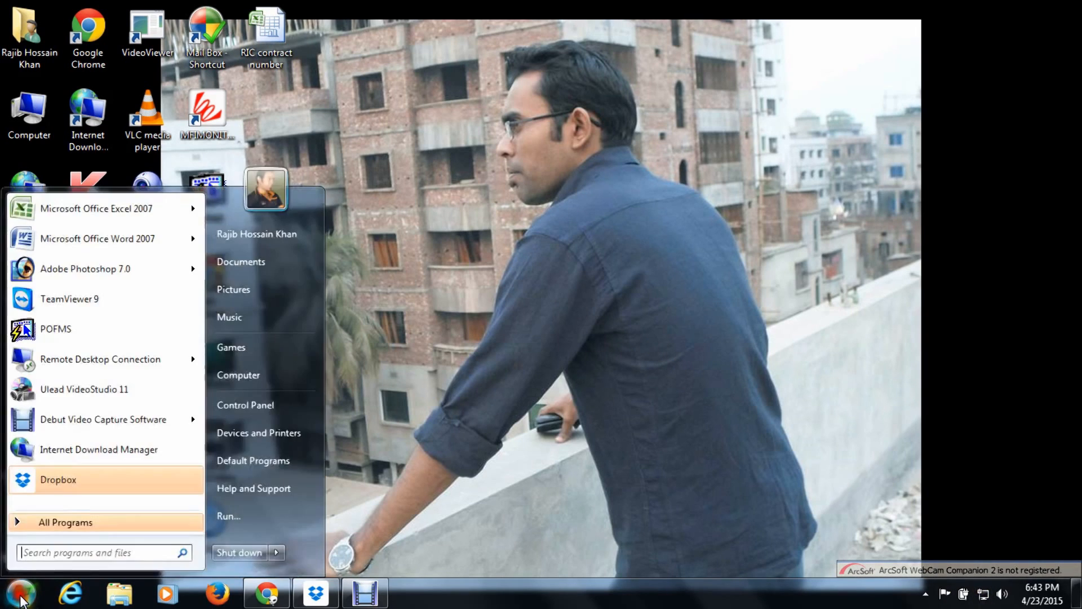
pyautogui.click(231, 514)
pyautogui.write('cmd')
pyautogui.press('Return')
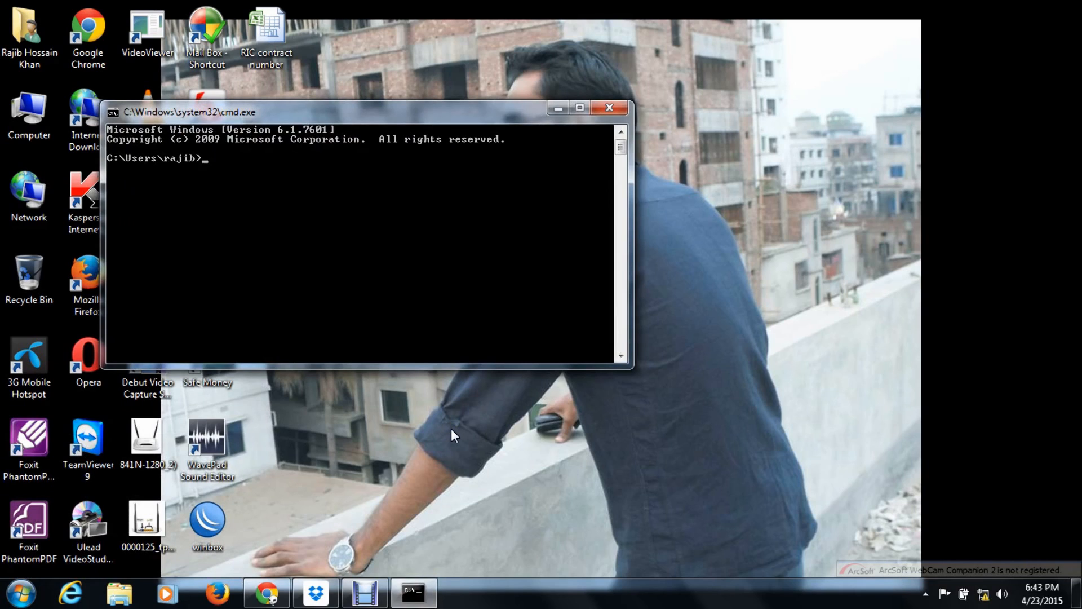
# Run ipconfig /all, review the IPv4 192.168.0.100 and gateway 192.168.0.1, then minimize the console.
pyautogui.write('ipconfig /all')
pyautogui.press('Return')
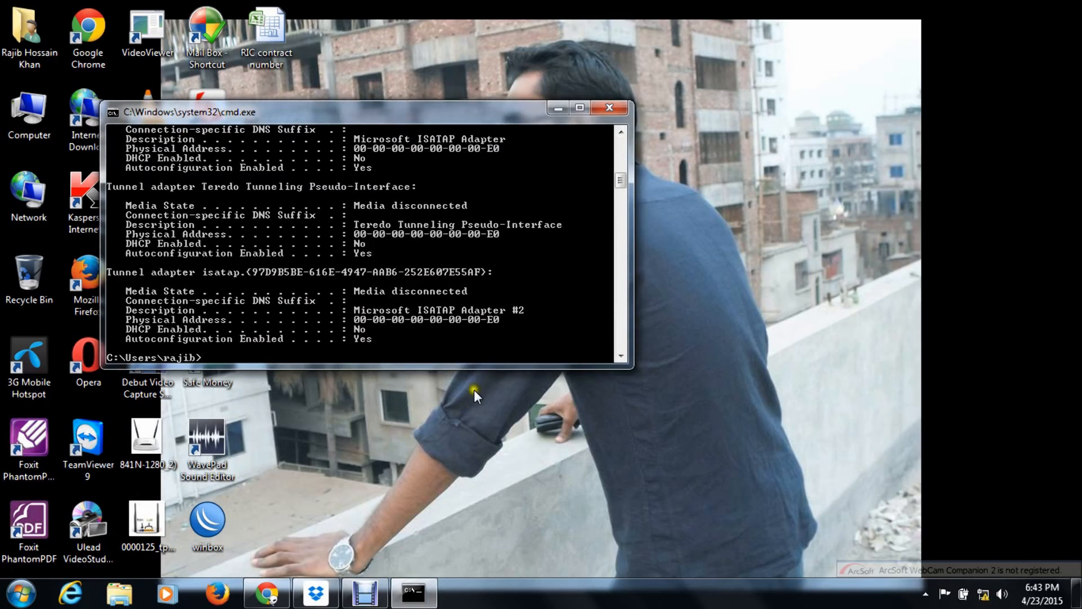
pyautogui.click(580, 107)
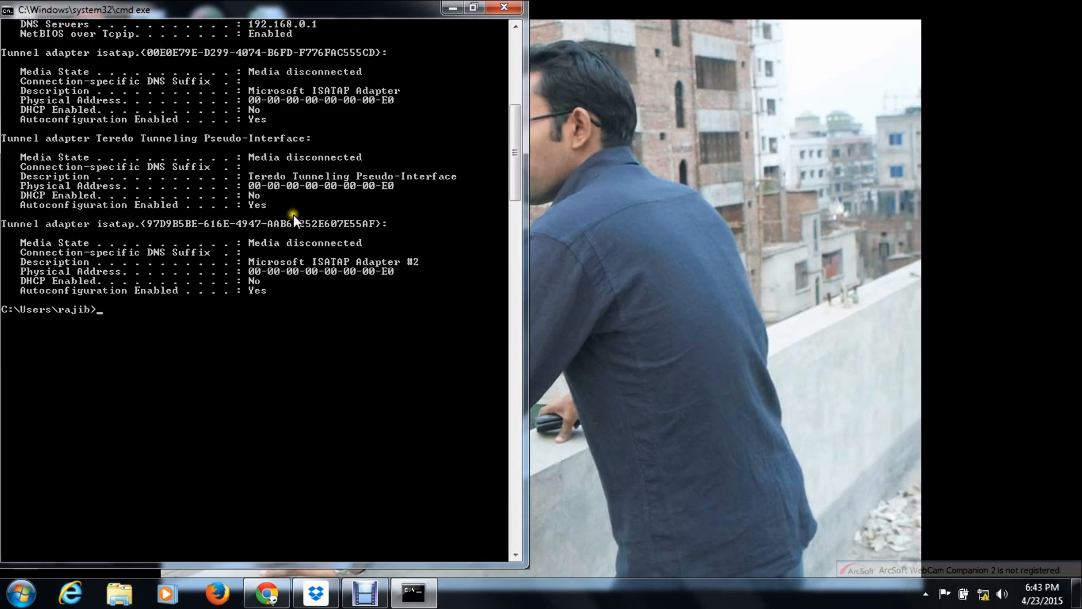
pyautogui.scroll(11, 320, 232)
pyautogui.scroll(3, 320, 233)
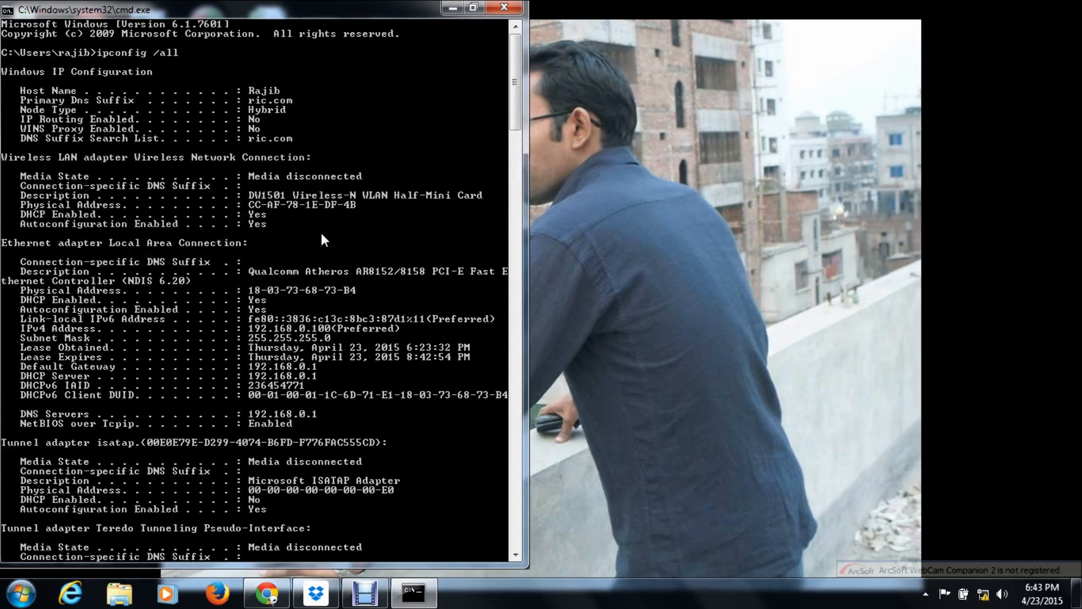
pyautogui.scroll(-1, 324, 239)
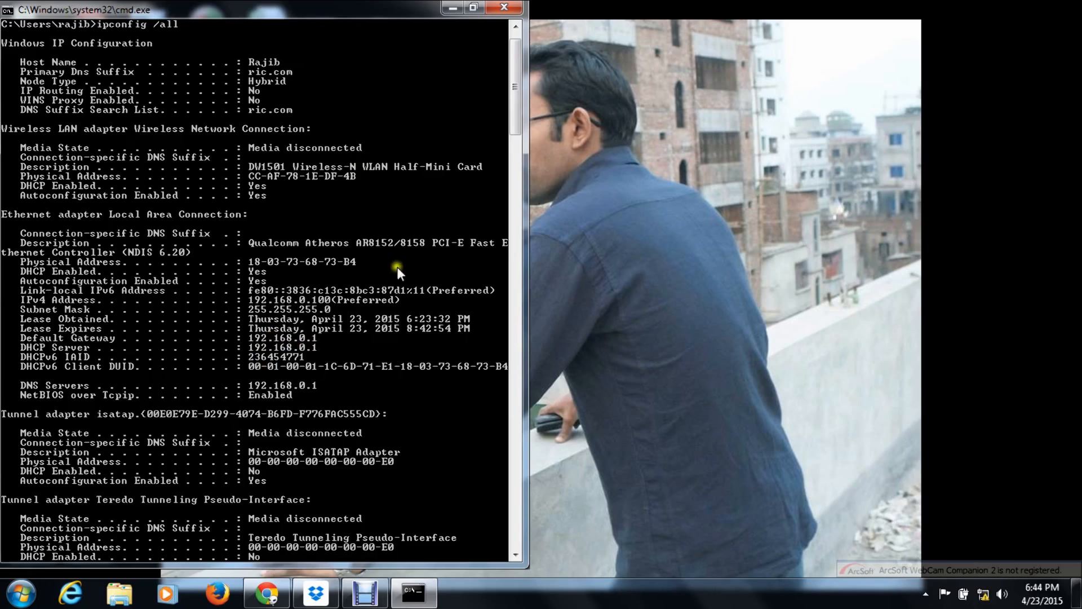
pyautogui.scroll(-7, 397, 204)
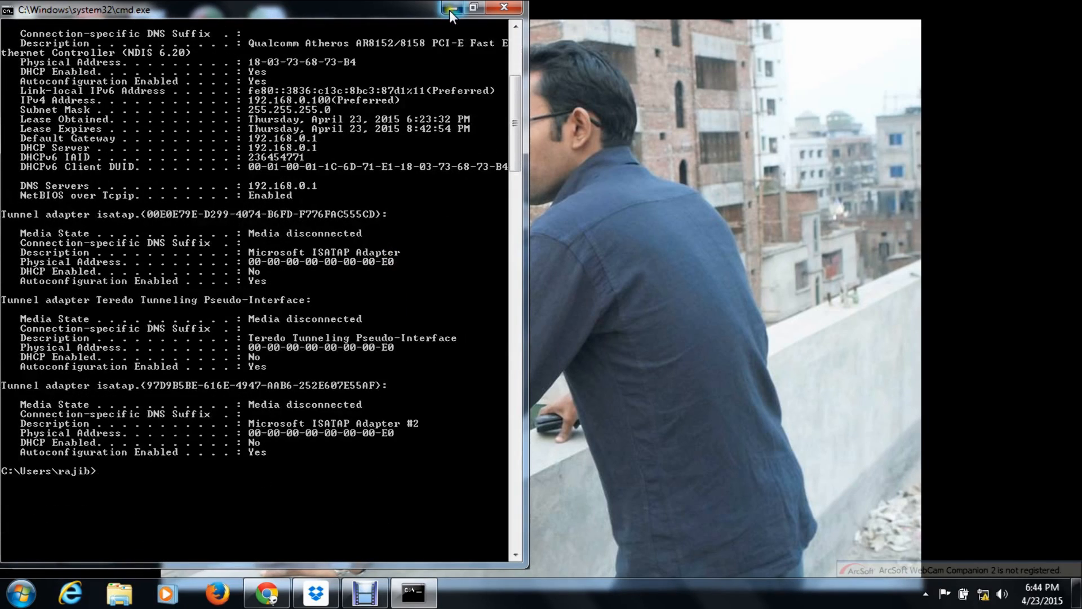
pyautogui.click(451, 7)
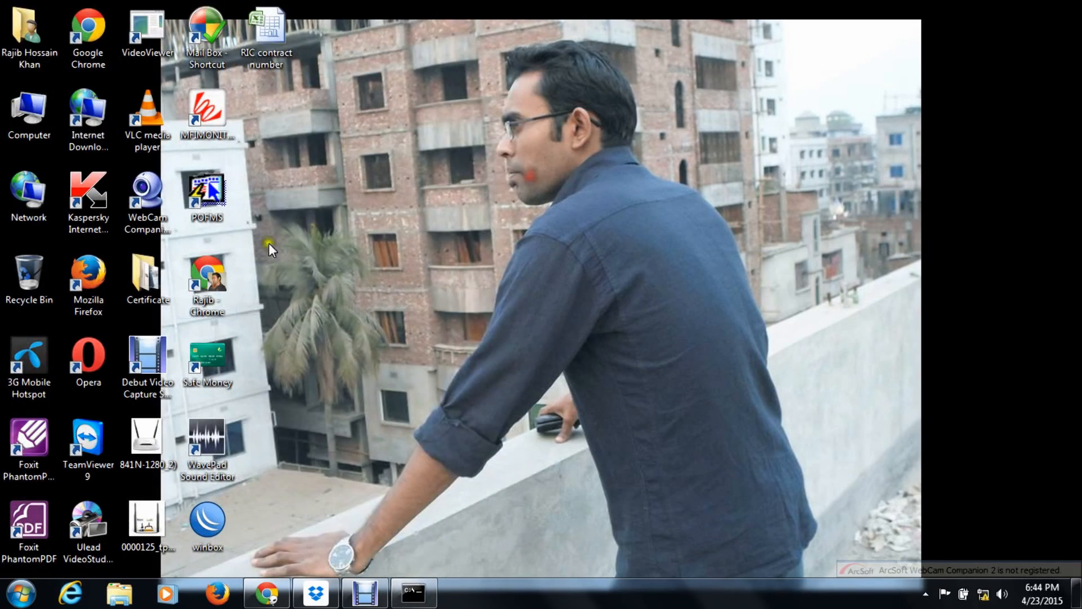
# Launch Firefox, skip the default-browser prompt, and load 192.168.0.1.
pyautogui.click(218, 595)
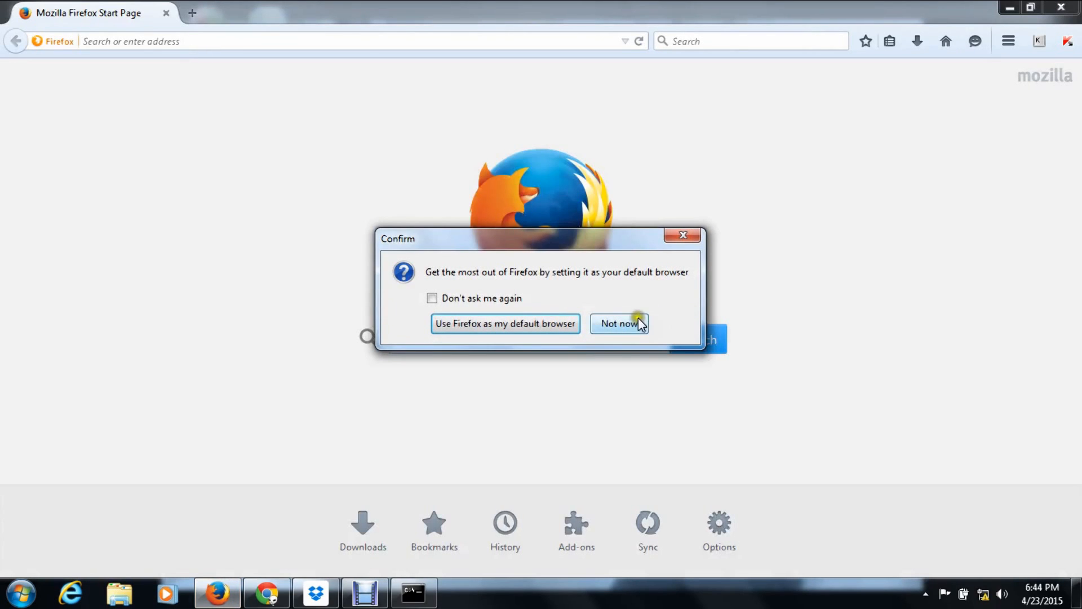
pyautogui.click(680, 236)
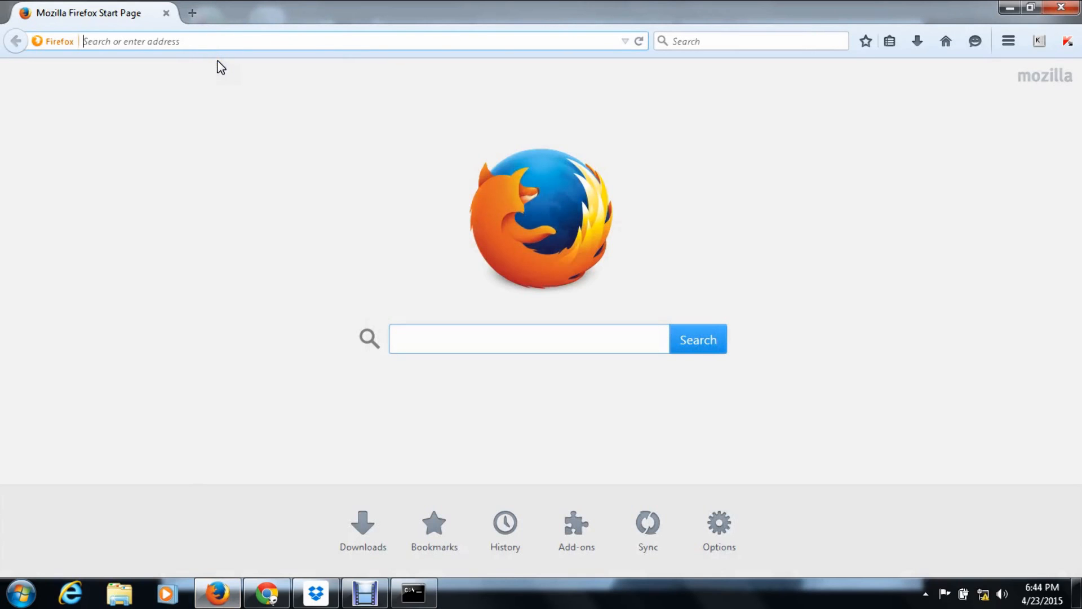
pyautogui.write('192.168.')
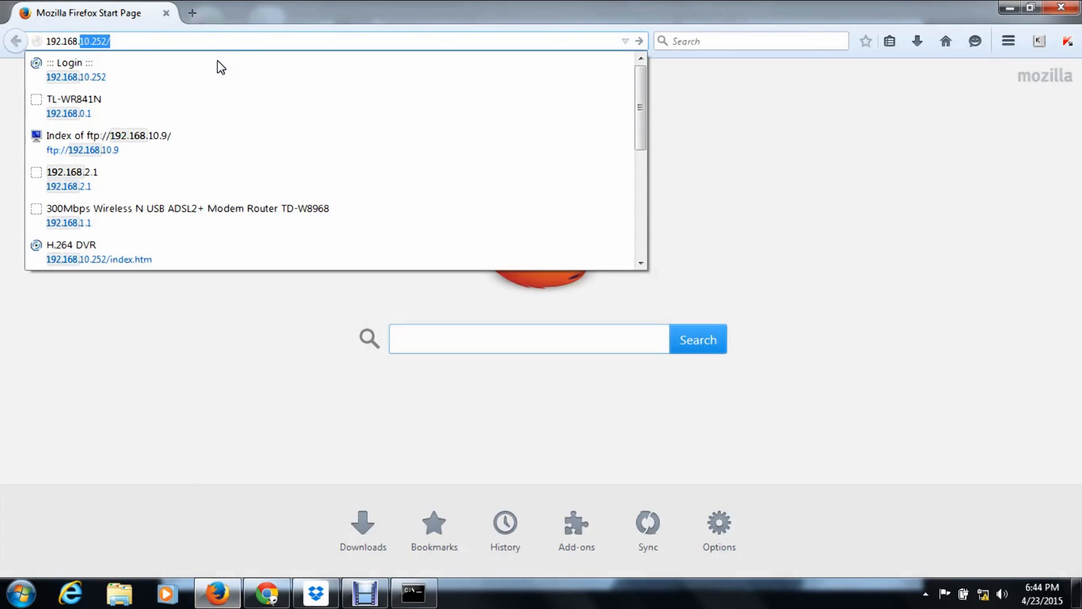
pyautogui.write('0.1')
pyautogui.press('Return')
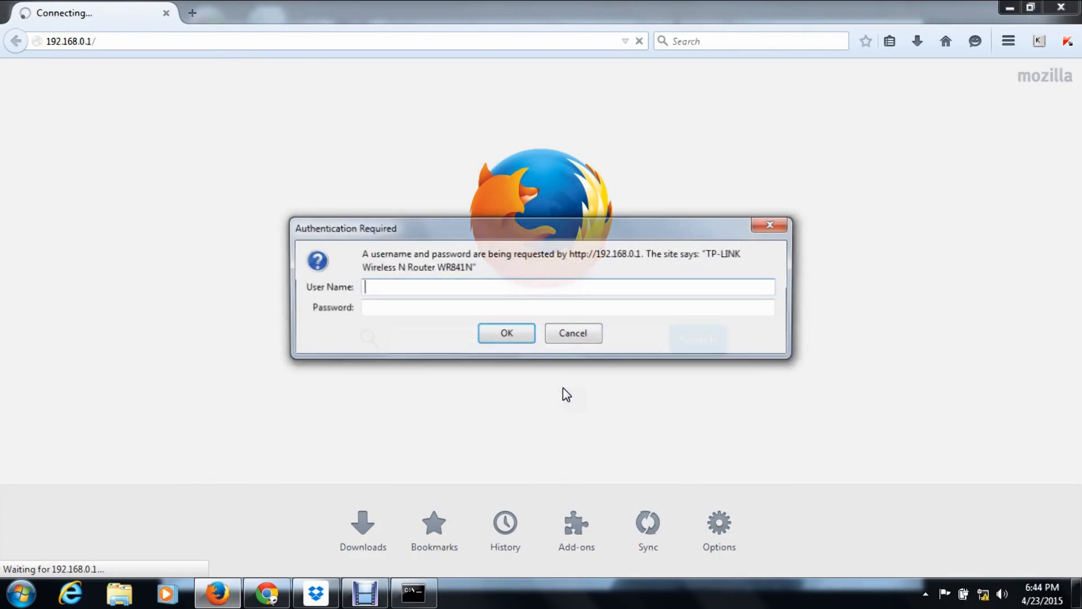
# Log in to the router with its admin user name and password.
pyautogui.click(382, 291)
pyautogui.click(373, 288)
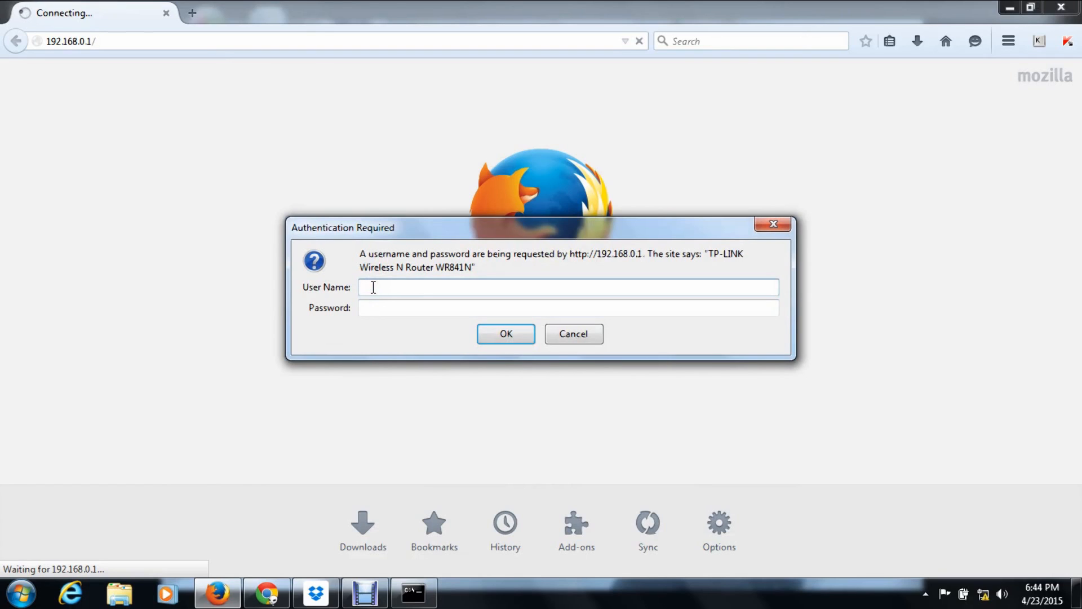
pyautogui.click(371, 308)
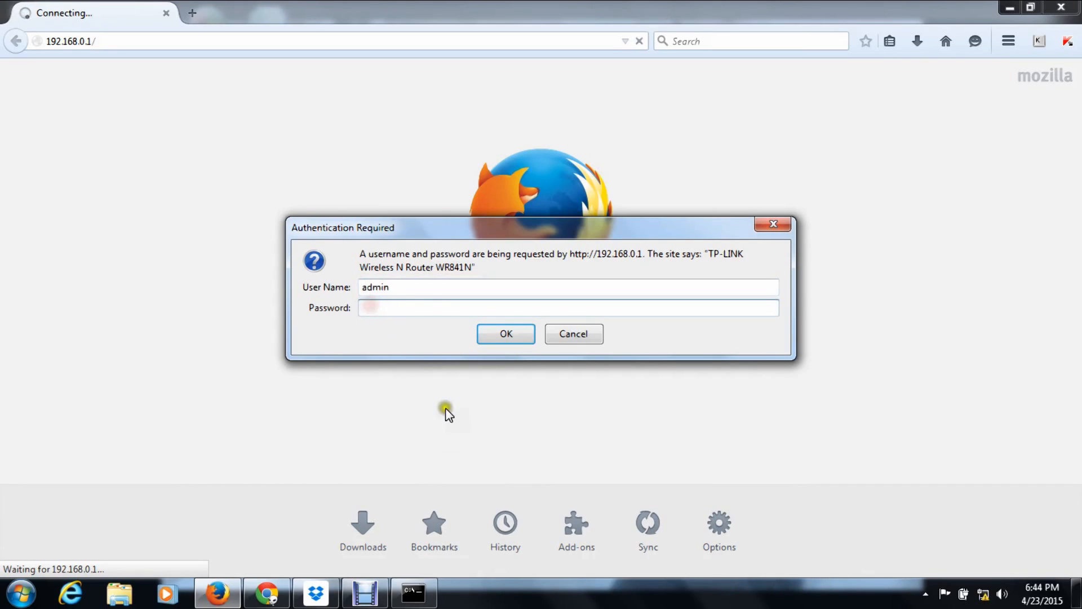
pyautogui.click(497, 332)
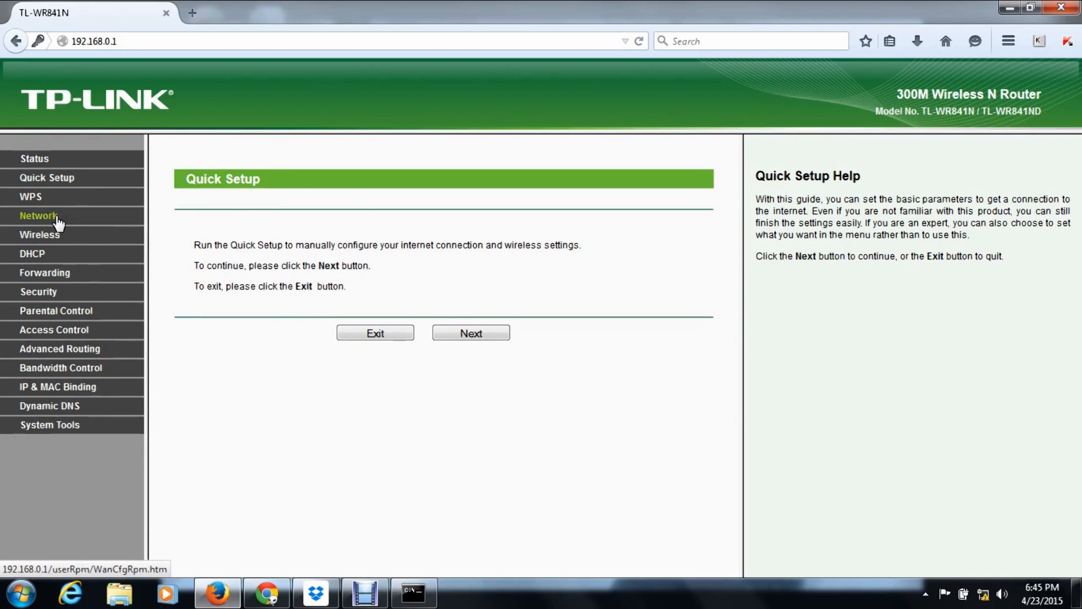
# Open the Network WAN page showing Dynamic IP, then minimize Firefox.
pyautogui.click(59, 222)
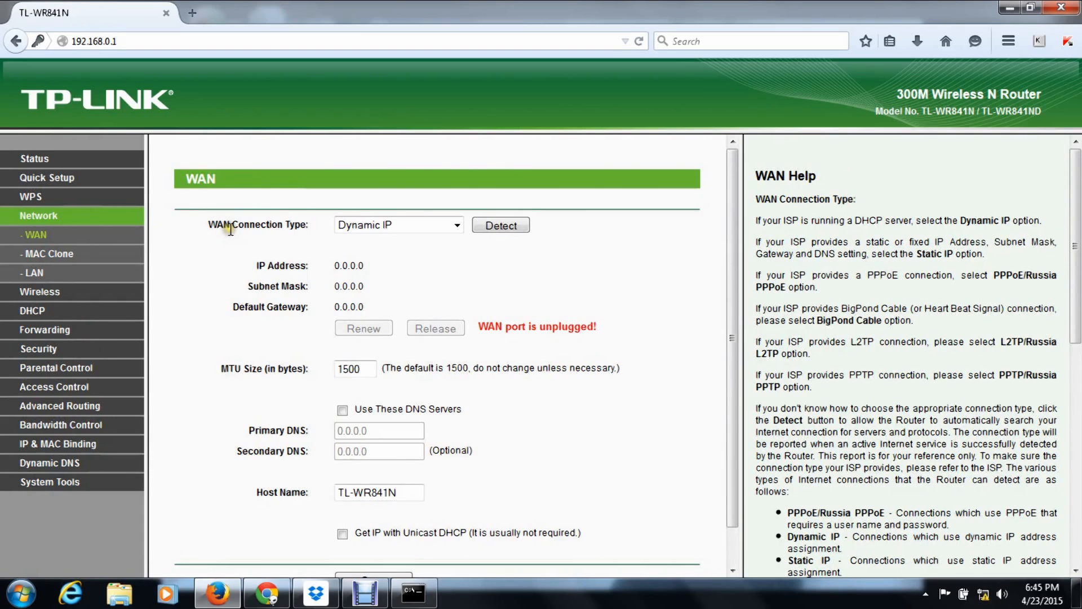
pyautogui.click(1010, 7)
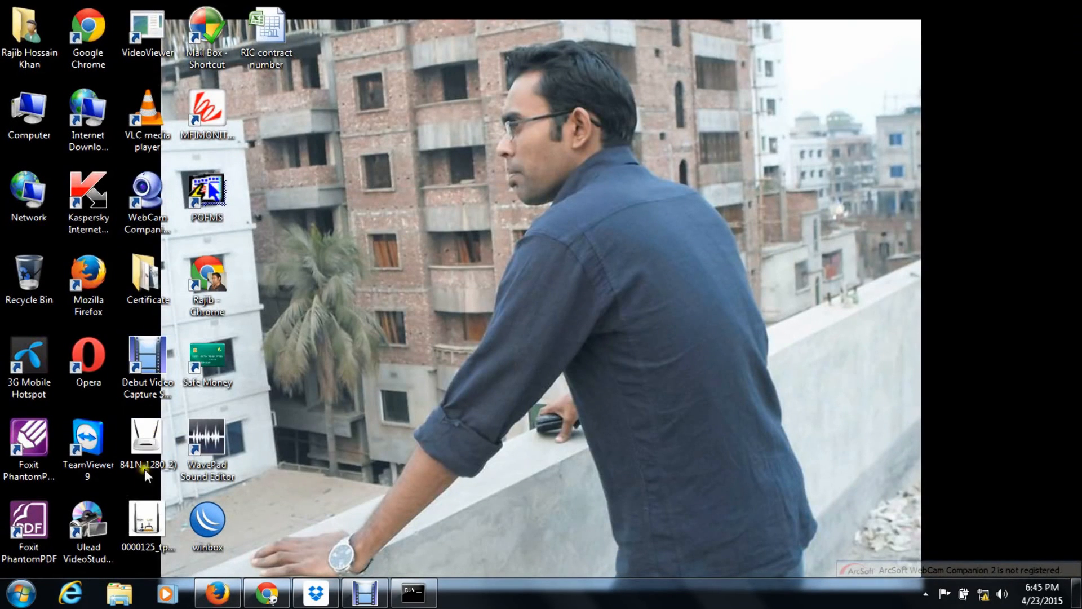
# View the 0000125 router rear-panel picture of the WAN and LAN ports, then return to Firefox.
pyautogui.click(134, 513)
pyautogui.doubleClick(134, 513)
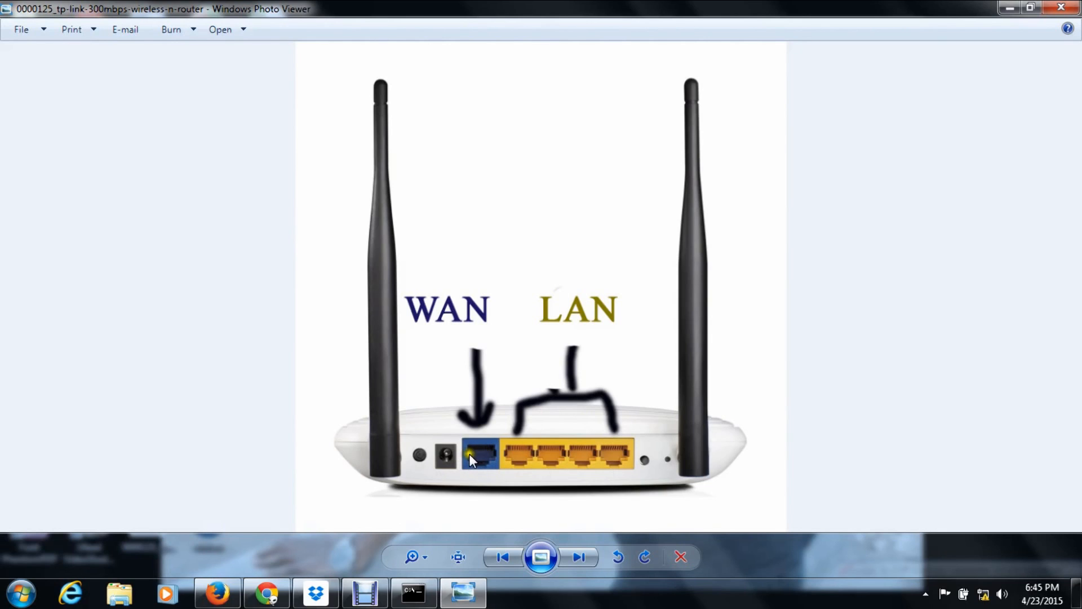
pyautogui.click(1010, 7)
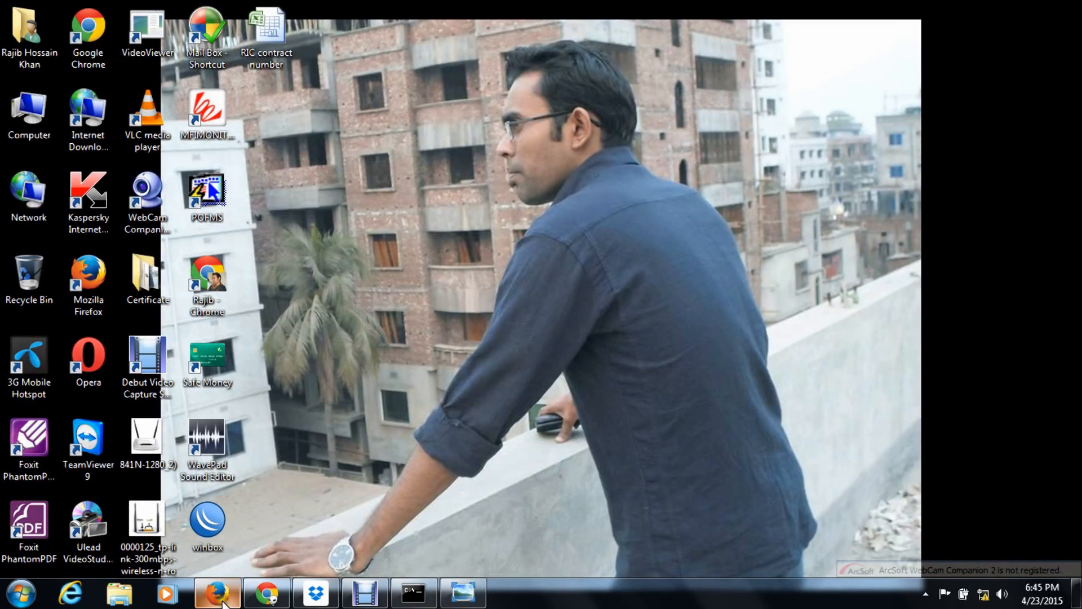
pyautogui.click(217, 510)
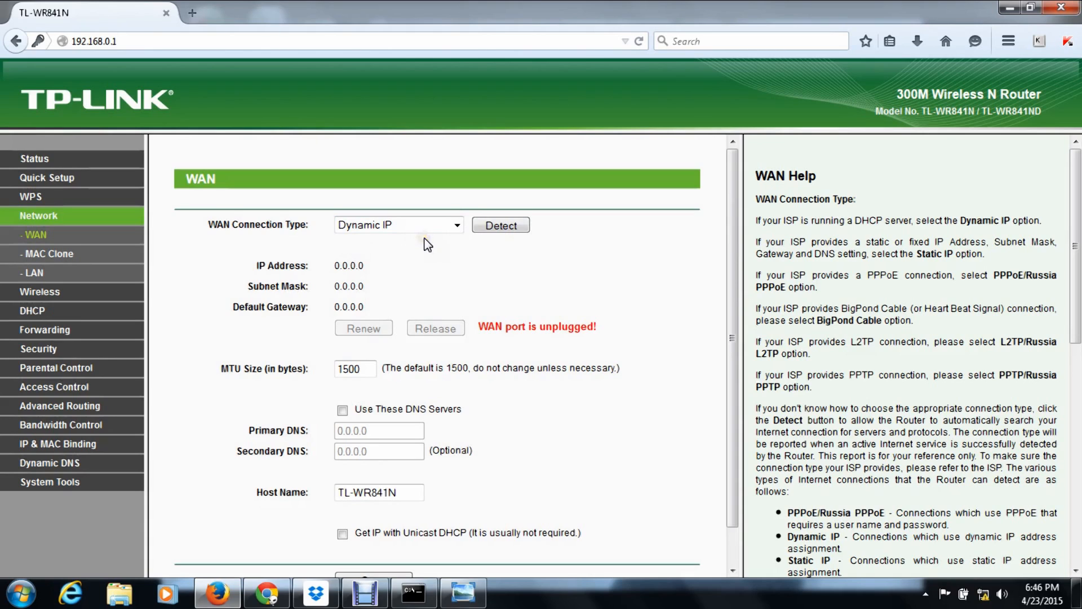
# Change the WAN Connection Type to Static IP after briefly trying PPPoE/Russia PPPoE.
pyautogui.click(457, 226)
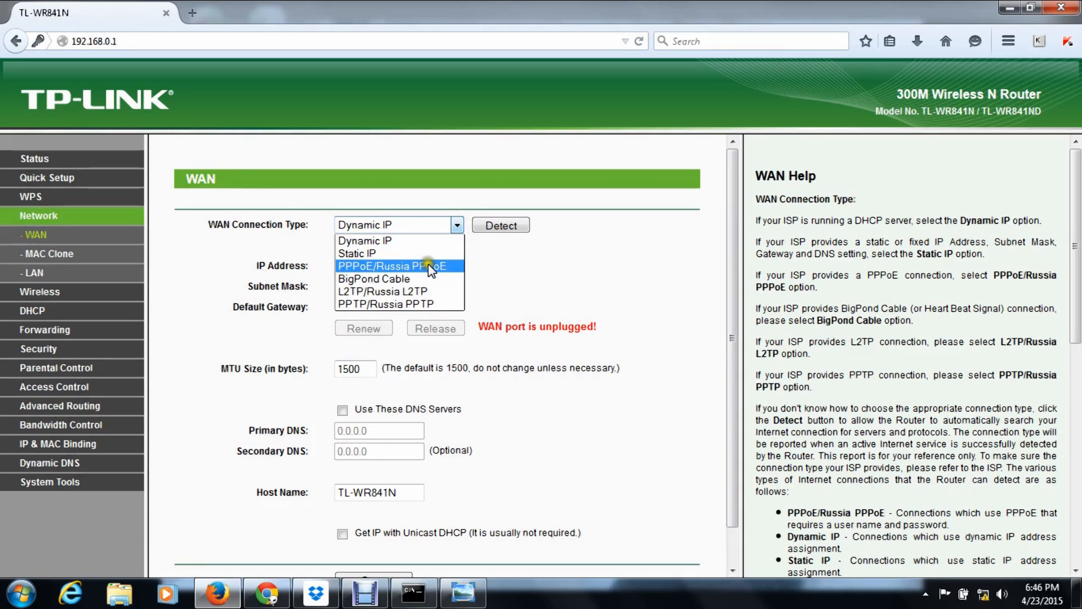
pyautogui.click(401, 269)
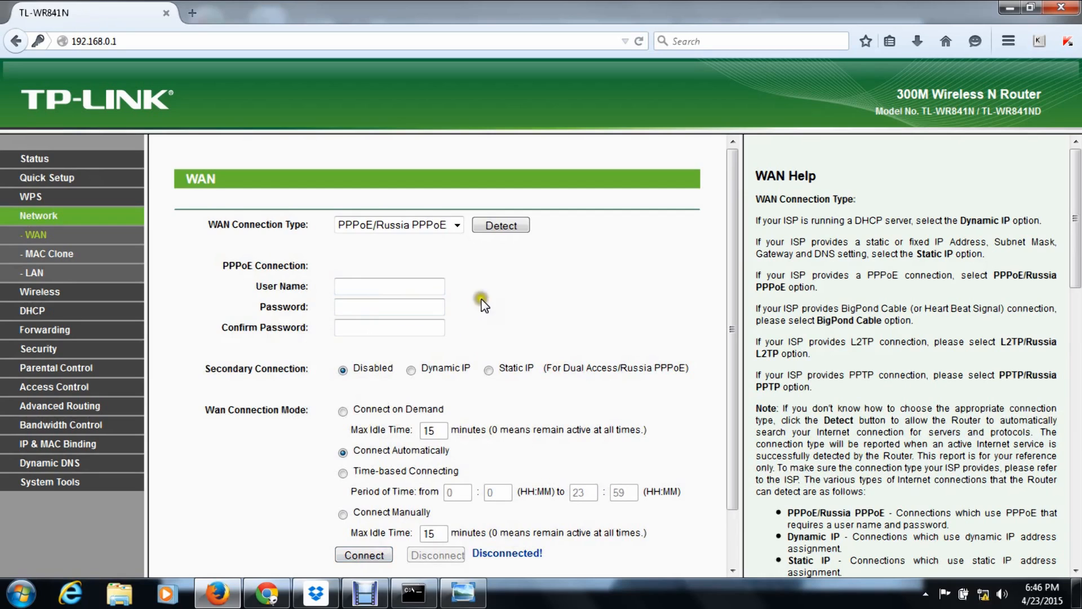
pyautogui.click(457, 225)
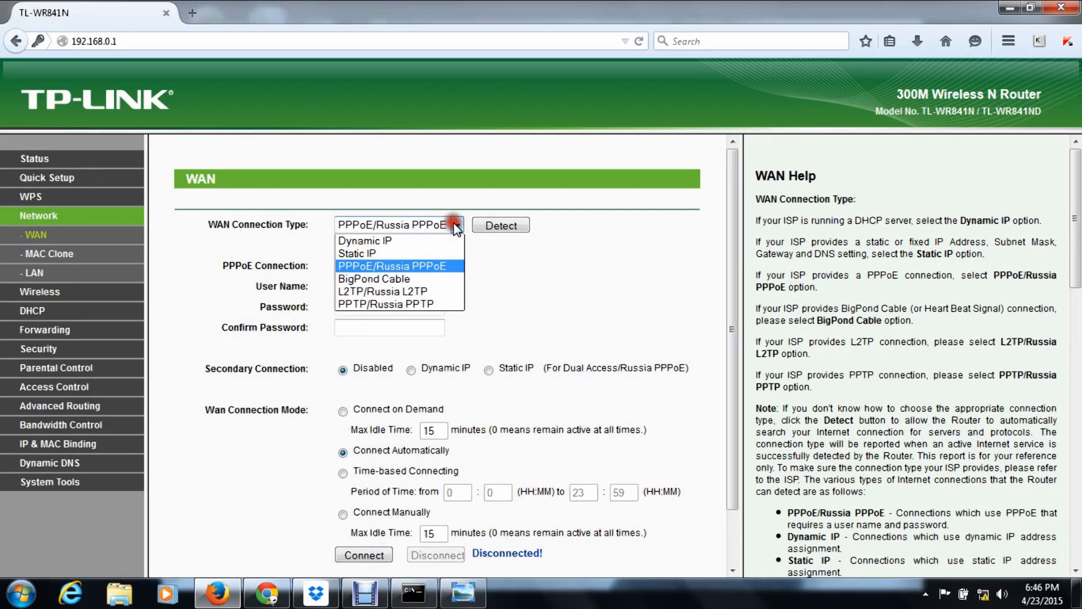
pyautogui.click(402, 252)
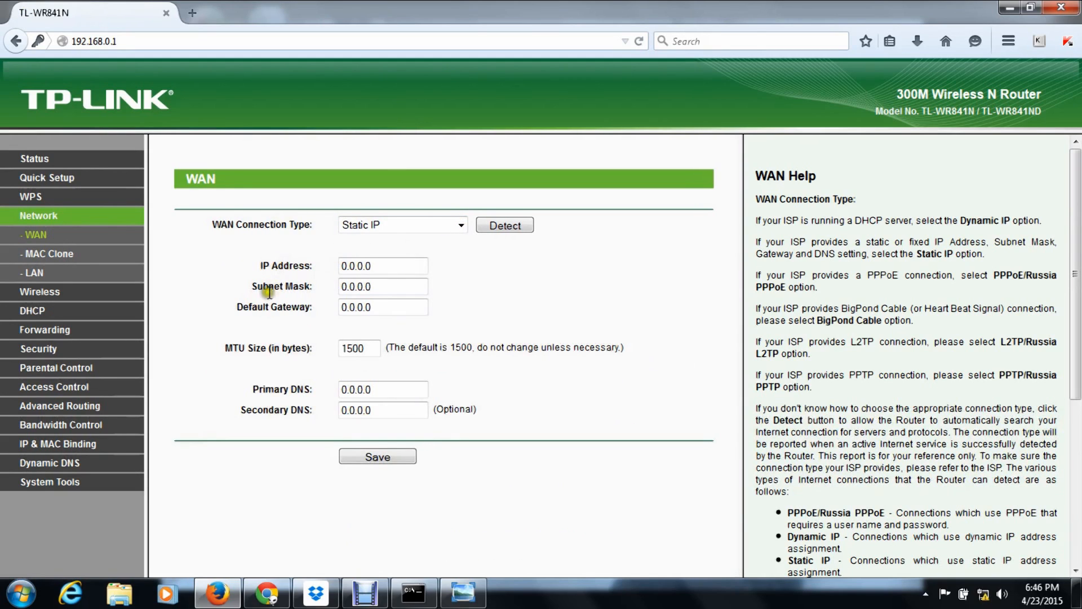
pyautogui.moveTo(411, 266); pyautogui.dragTo(336, 265)
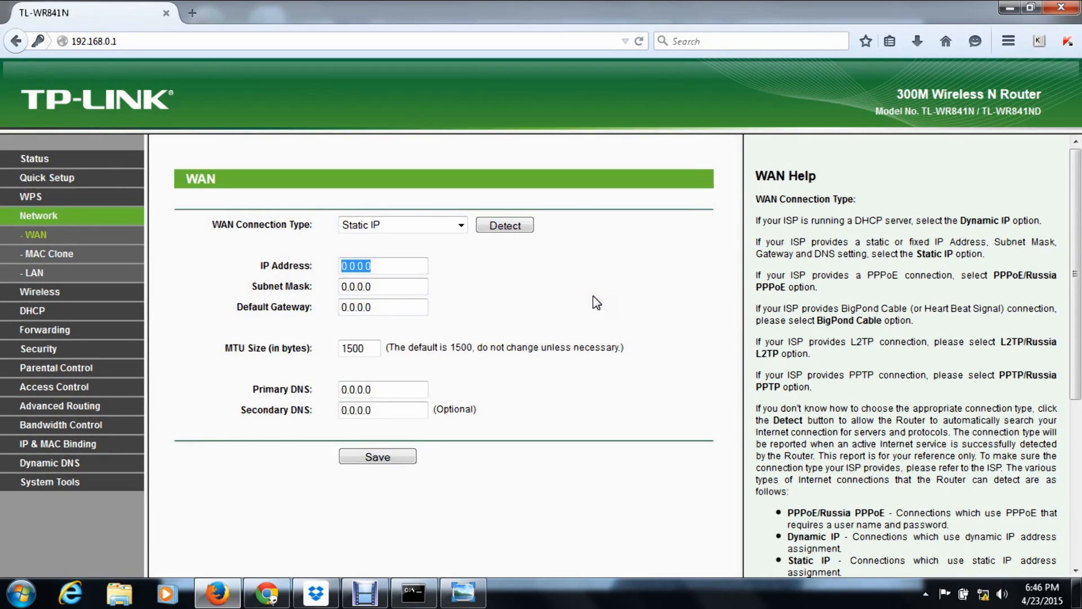
# Enter IP address 192.168.10.150 and subnet mask 255.255.255.0 on the WAN page.
pyautogui.write('19')
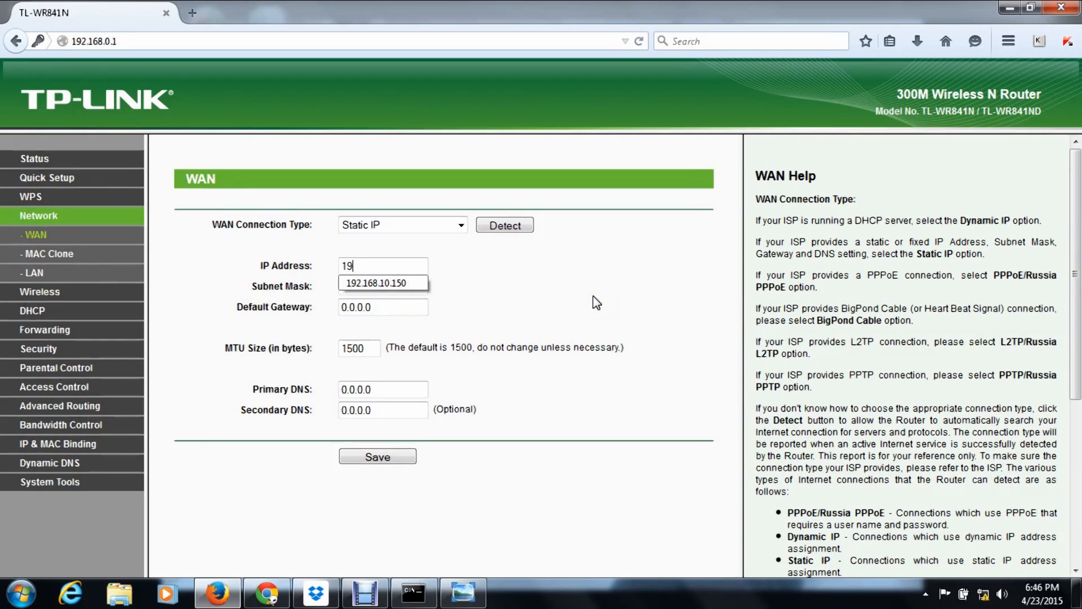
pyautogui.write('2.168.10.150')
pyautogui.click(422, 283)
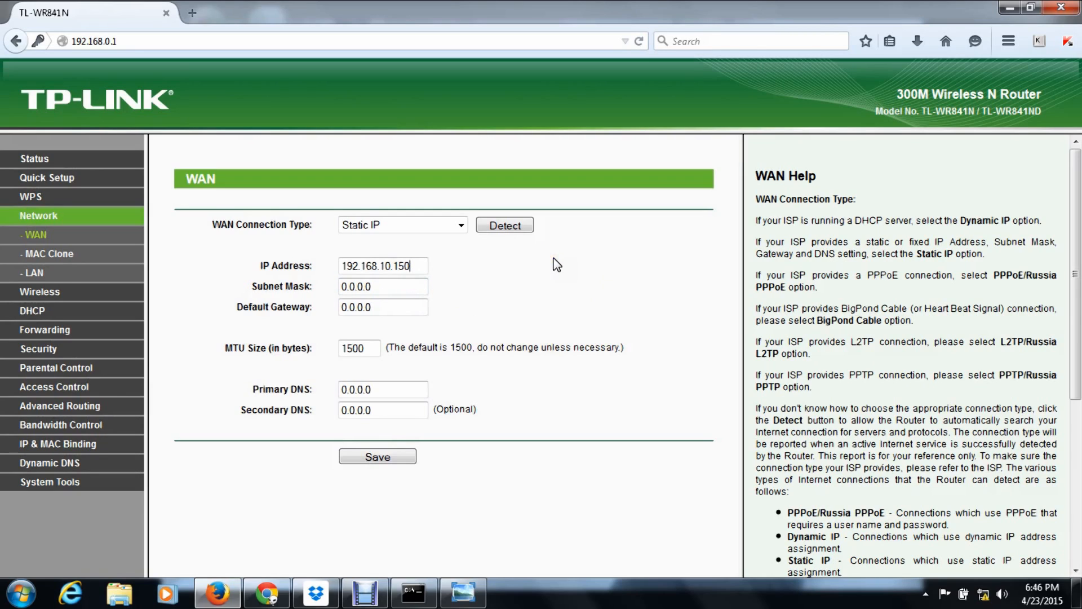
pyautogui.click(513, 277)
pyautogui.moveTo(403, 287); pyautogui.dragTo(319, 287)
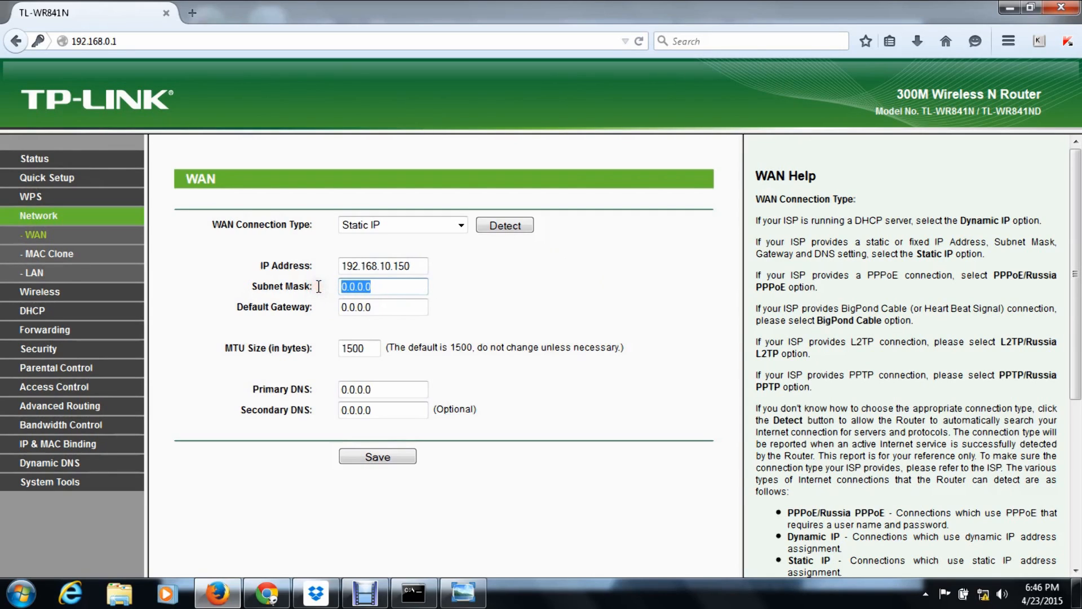
pyautogui.write('255.255.255.0')
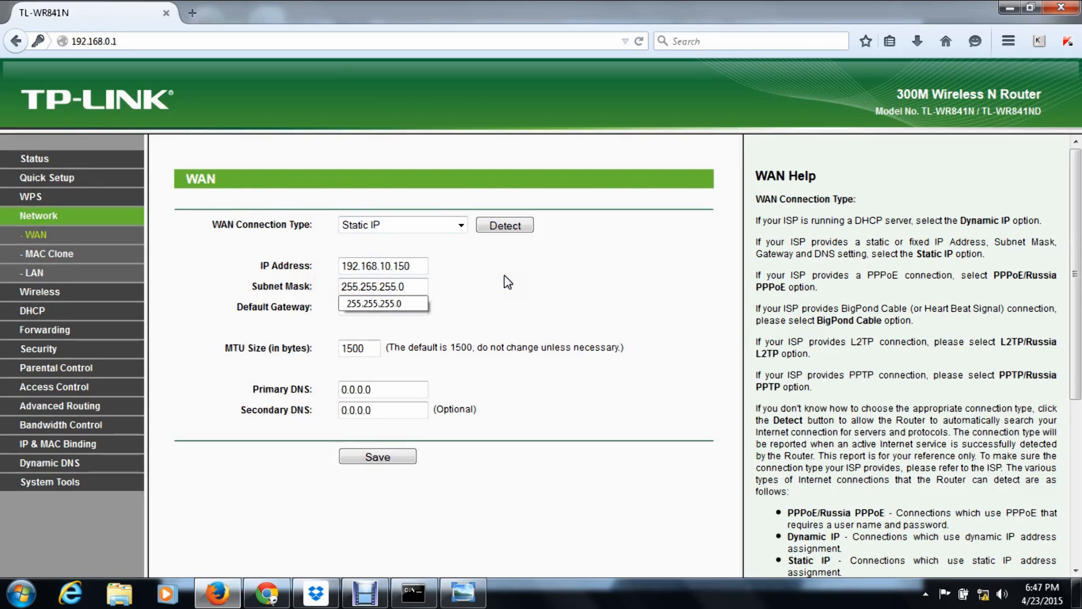
pyautogui.click(480, 272)
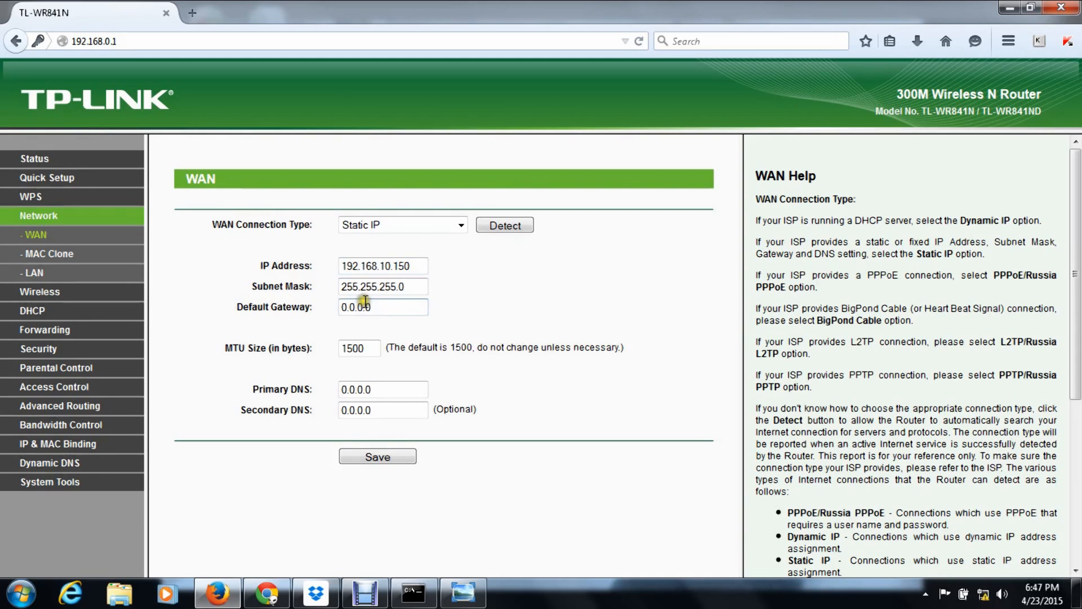
# Set both Default Gateway and Primary DNS to 192.168.10.1.
pyautogui.moveTo(394, 307); pyautogui.dragTo(318, 310)
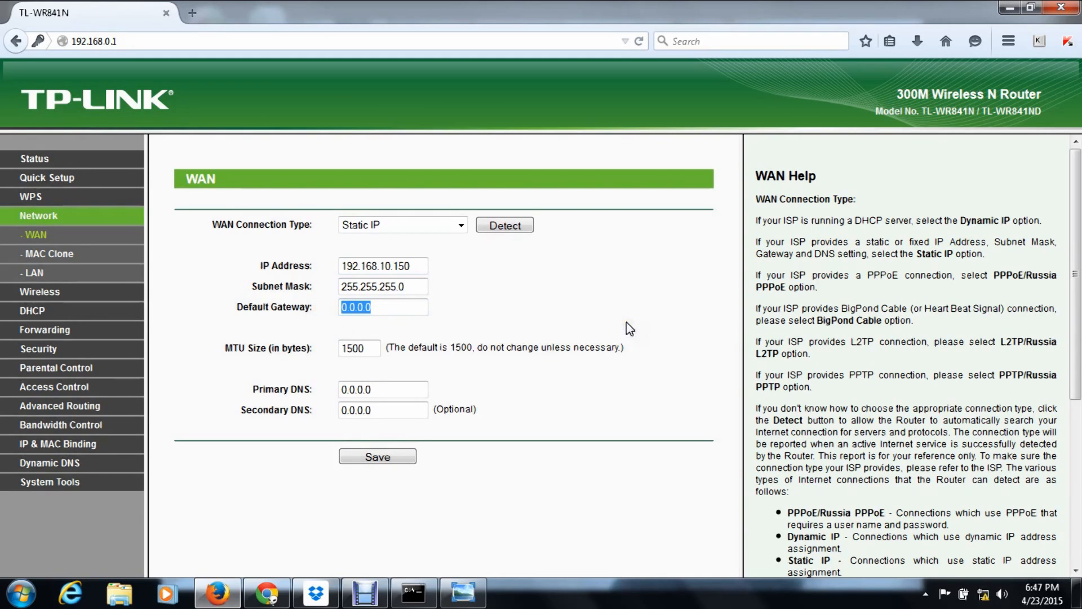
pyautogui.write('192.1')
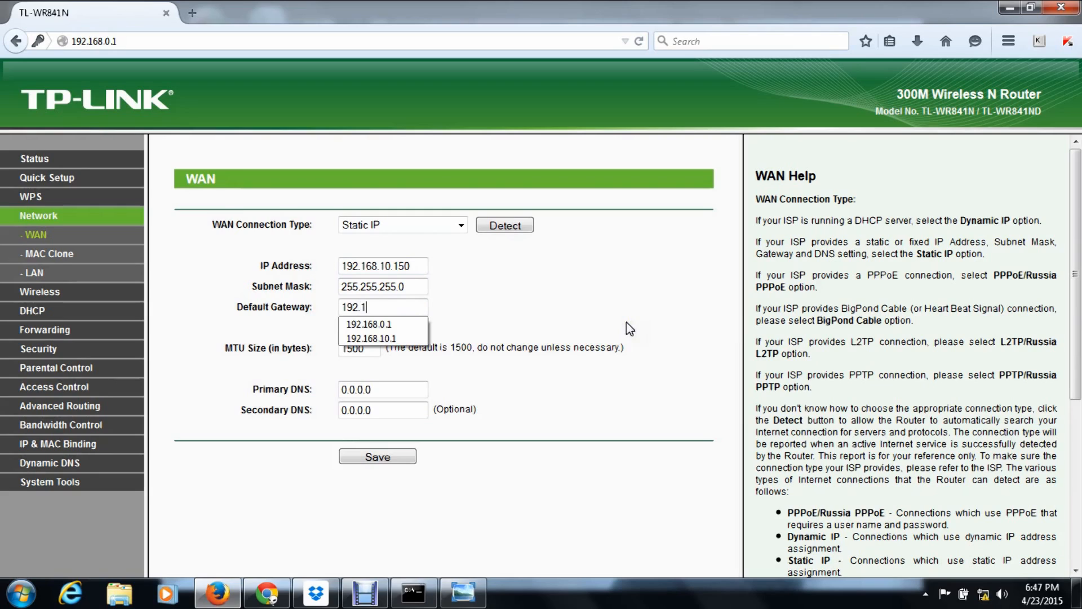
pyautogui.write('68.10.1')
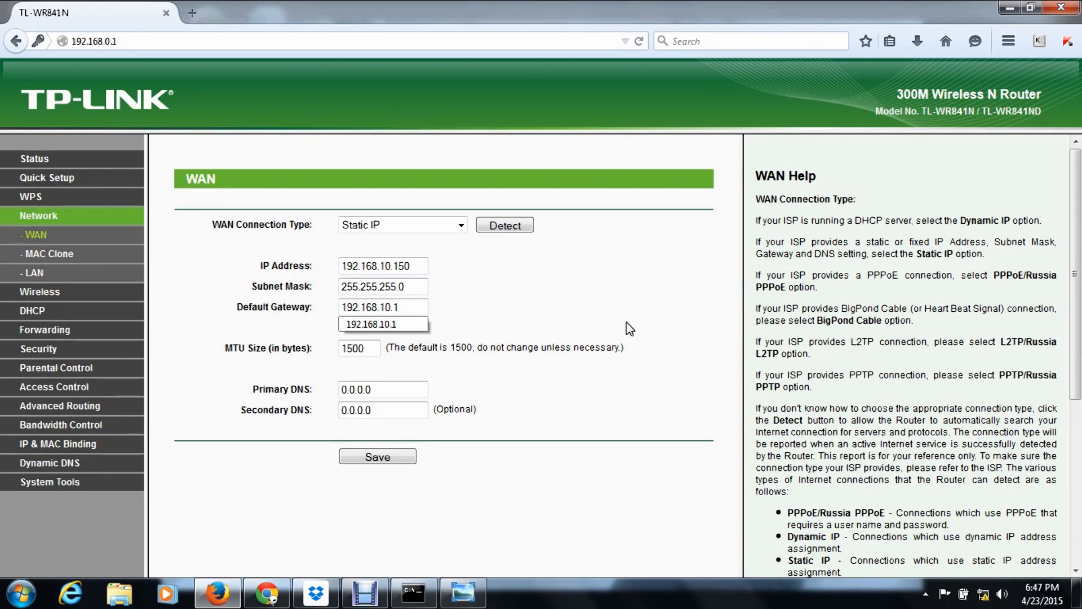
pyautogui.click(420, 324)
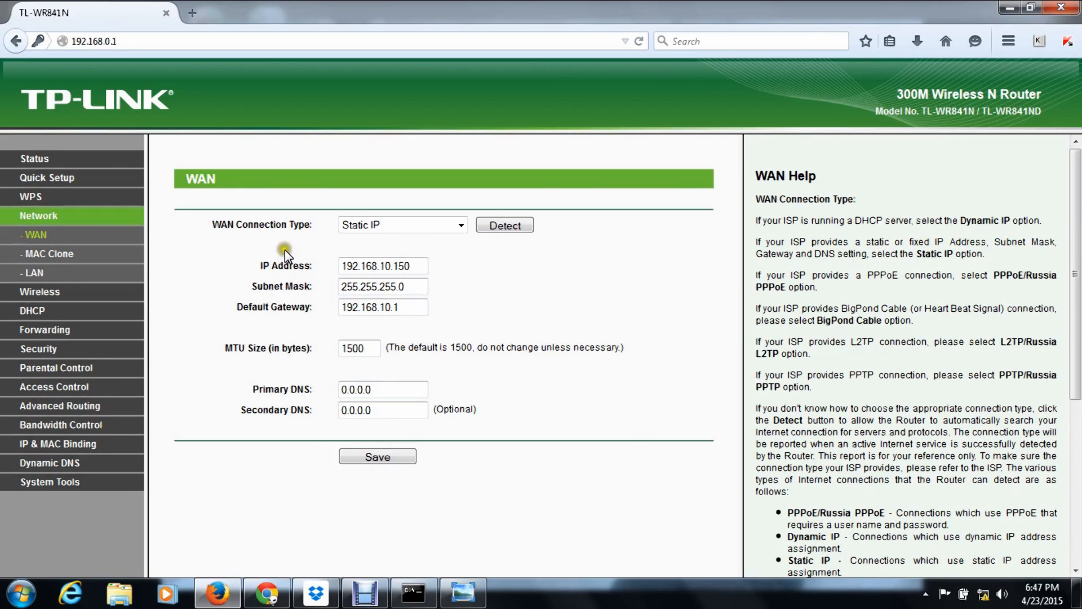
pyautogui.moveTo(415, 390); pyautogui.dragTo(327, 382)
pyautogui.write('192.168.10.1')
pyautogui.click(413, 407)
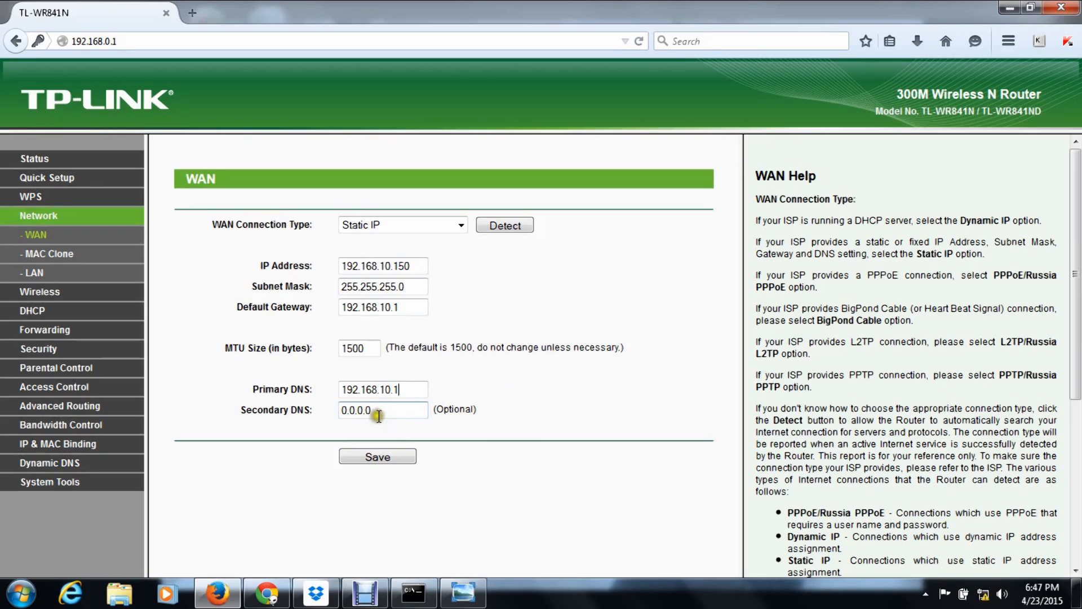
# Set Secondary DNS to 117.103.80.90, replacing an initial 8.8.8.8 entry.
pyautogui.moveTo(375, 410); pyautogui.dragTo(340, 411)
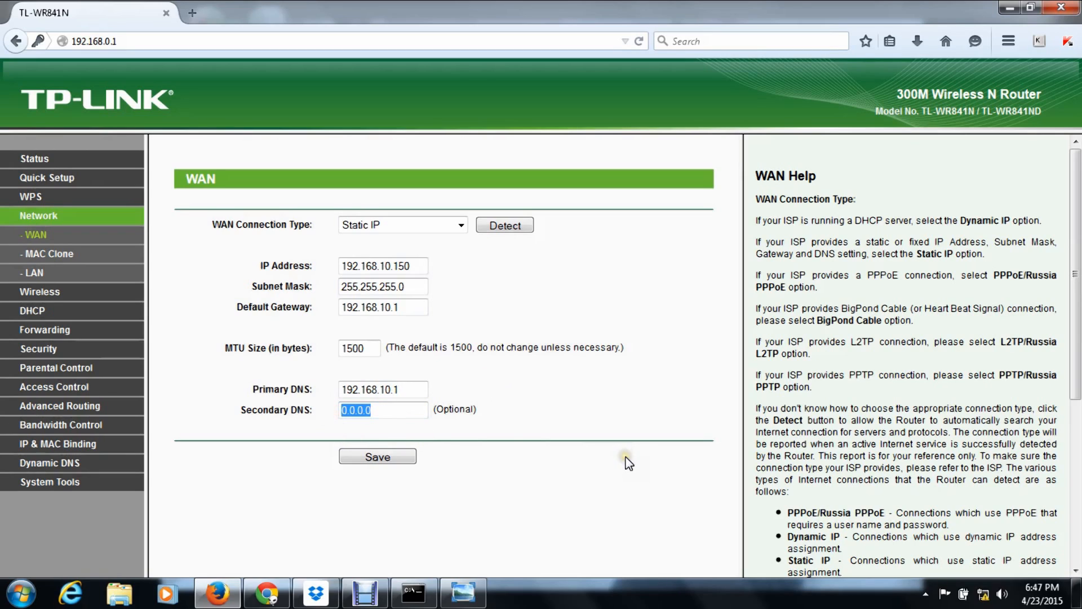
pyautogui.write('8.8.8.8')
pyautogui.click(377, 410)
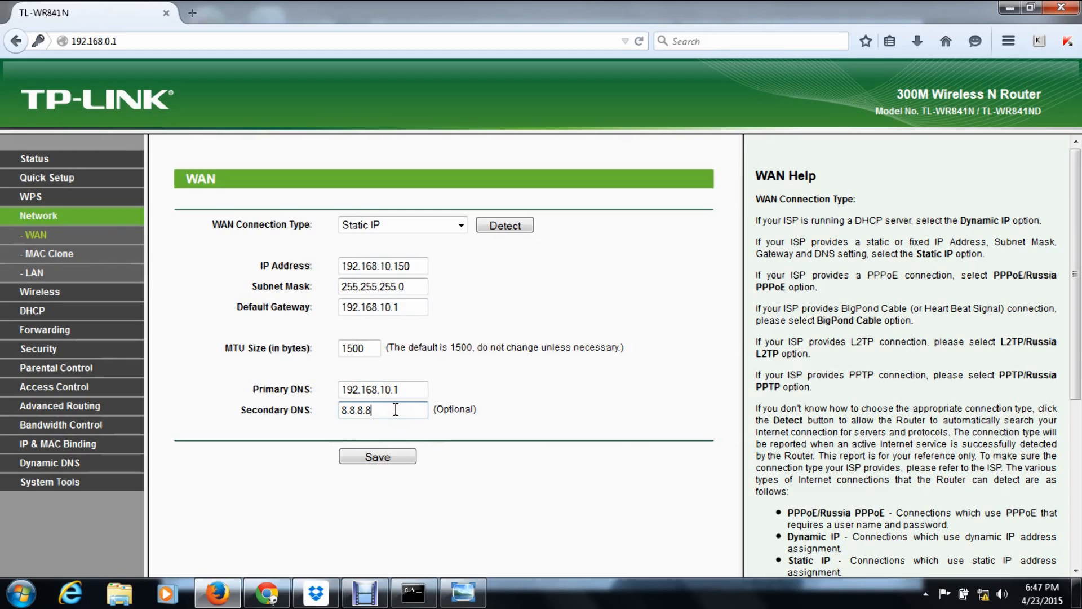
pyautogui.moveTo(396, 410); pyautogui.dragTo(311, 411)
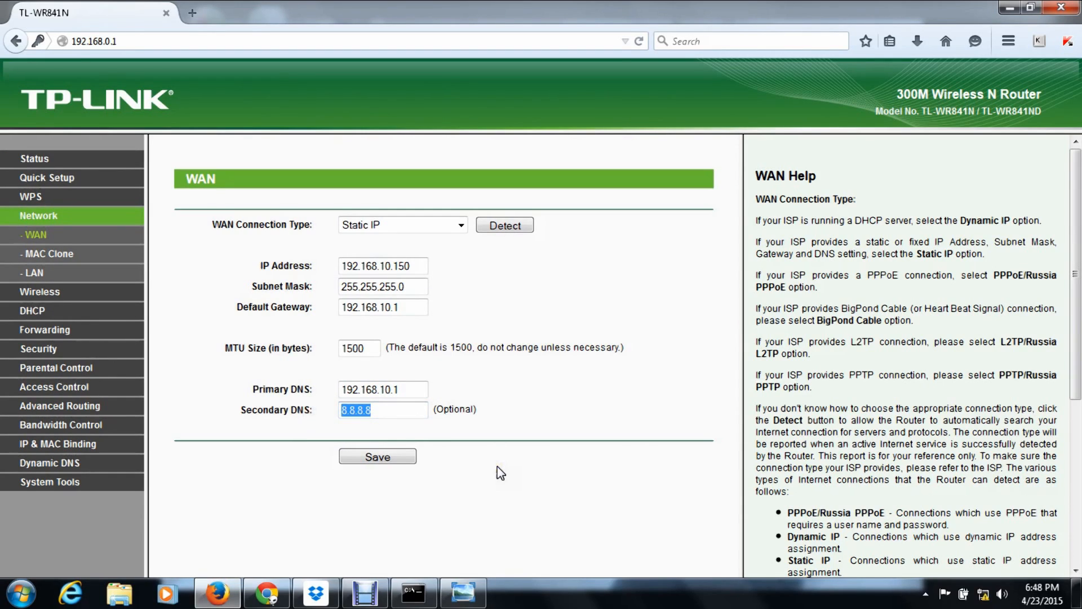
pyautogui.press('BackSpace')
pyautogui.write('117.103')
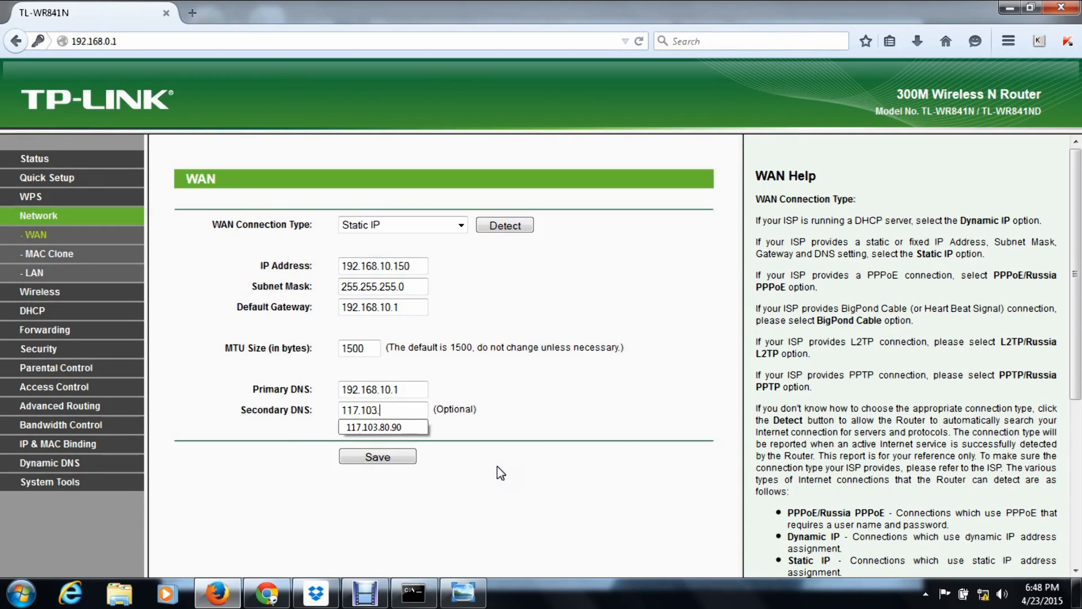
pyautogui.write('.83.')
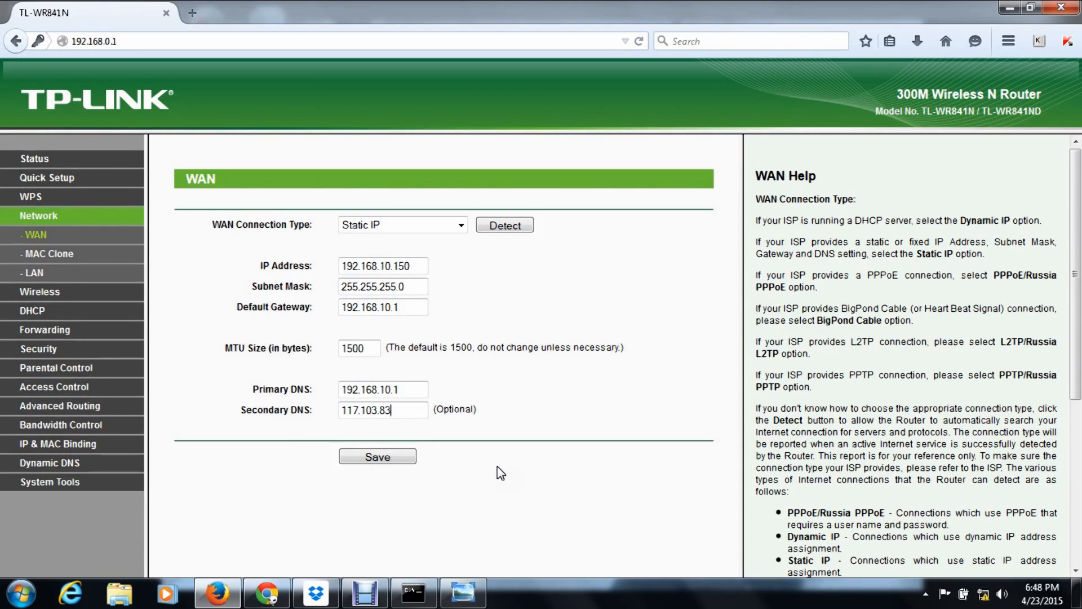
pyautogui.press('BackSpace')
pyautogui.press('BackSpace')
pyautogui.write('0.90')
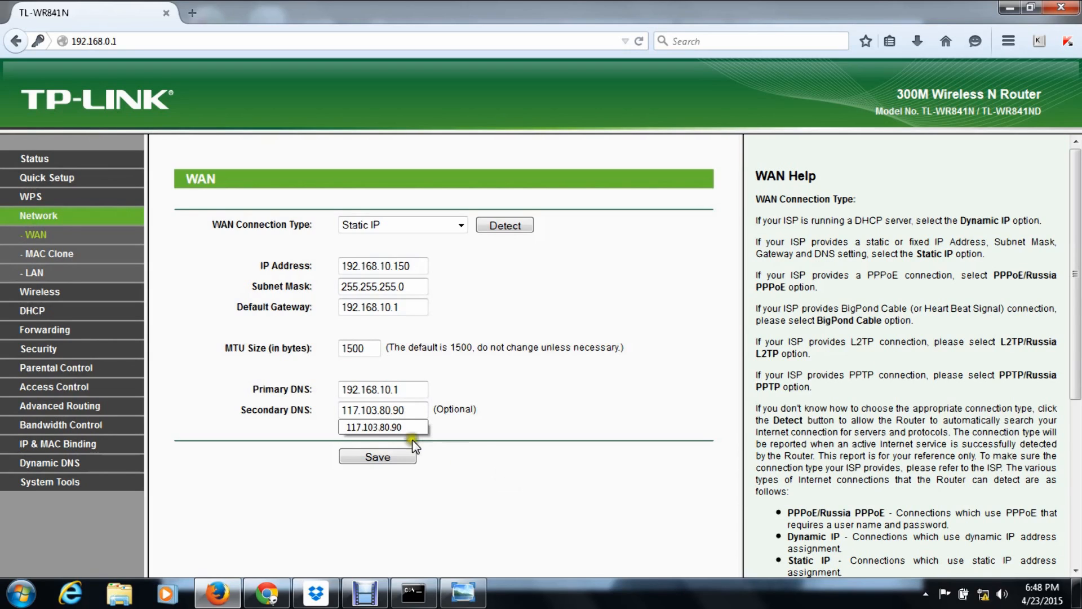
pyautogui.click(373, 427)
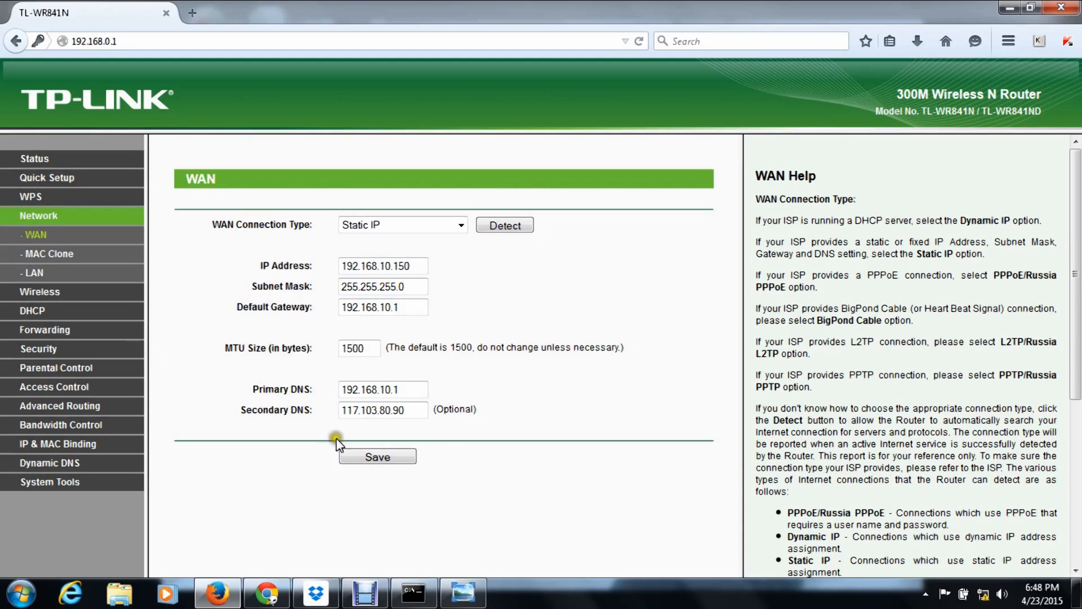
# Save the static-IP WAN settings.
pyautogui.click(388, 459)
pyautogui.click(377, 460)
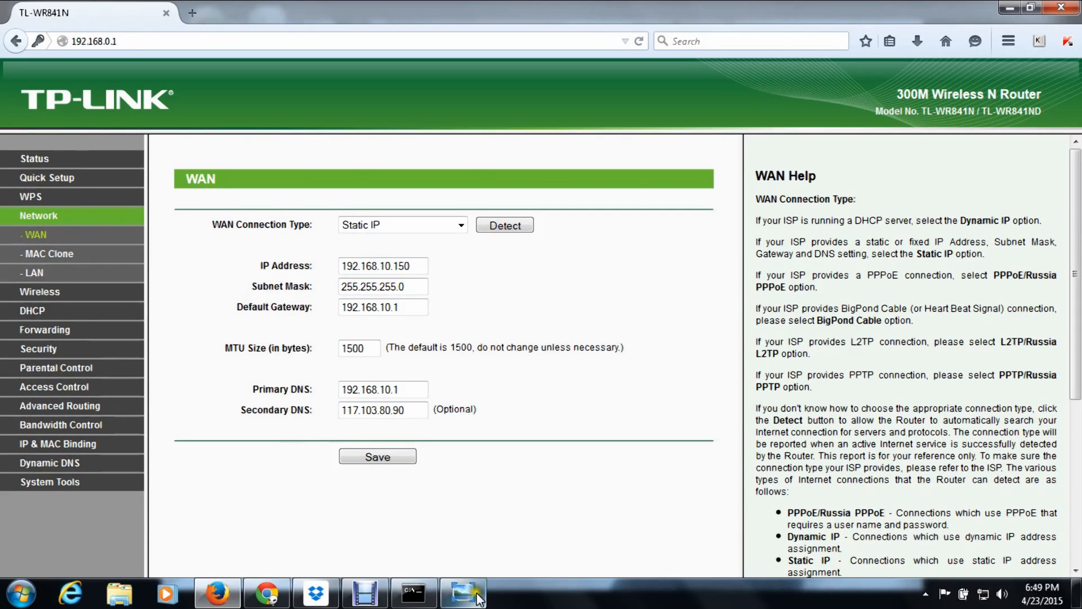
pyautogui.moveTo(468, 598)
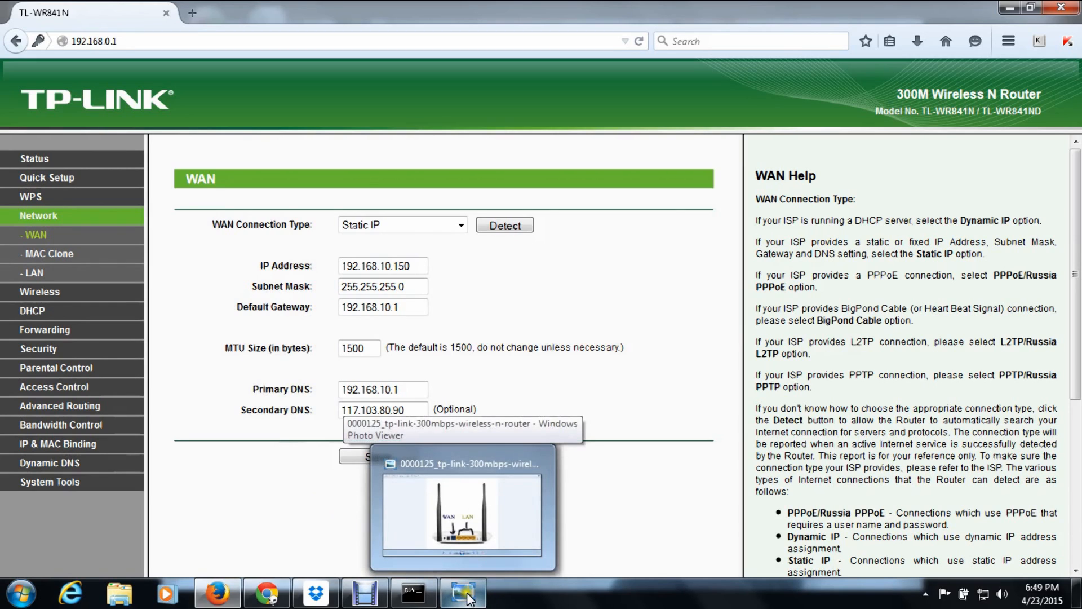
pyautogui.click(461, 519)
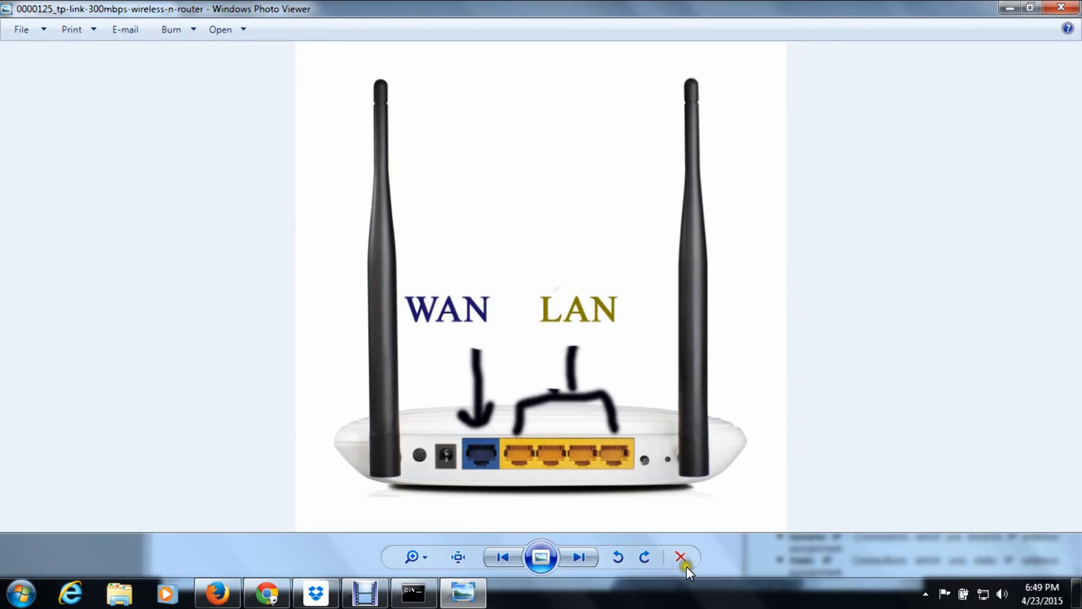
pyautogui.moveTo(986, 598)
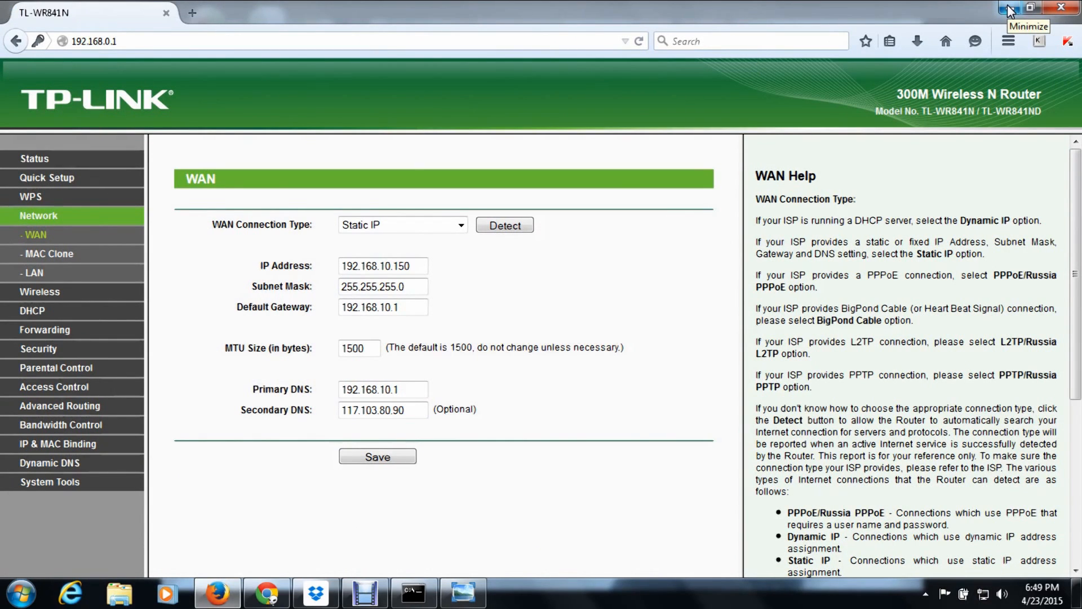
pyautogui.click(414, 592)
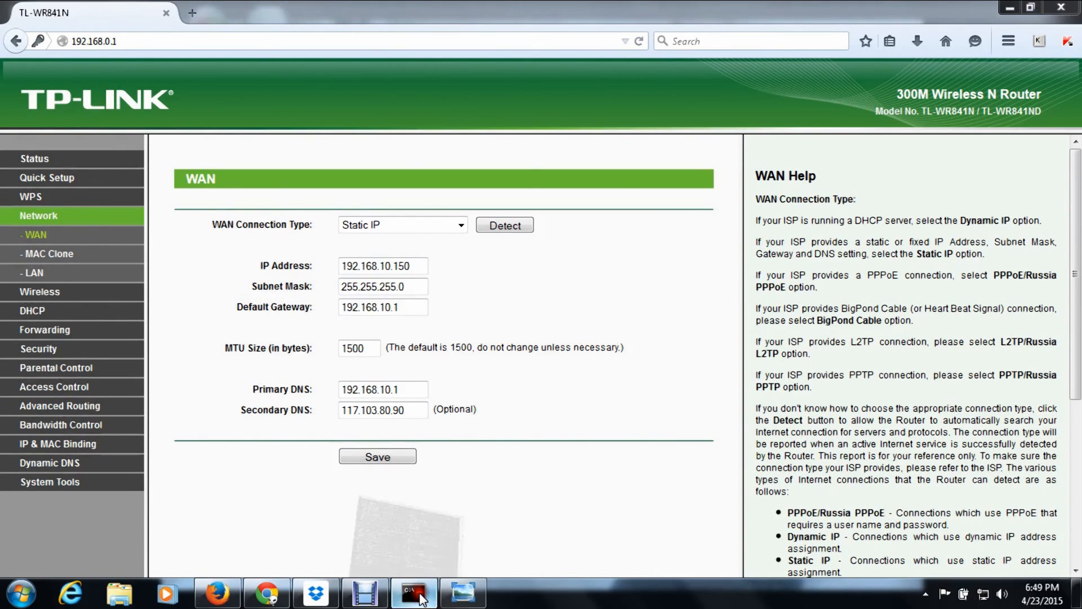
pyautogui.write('pi')
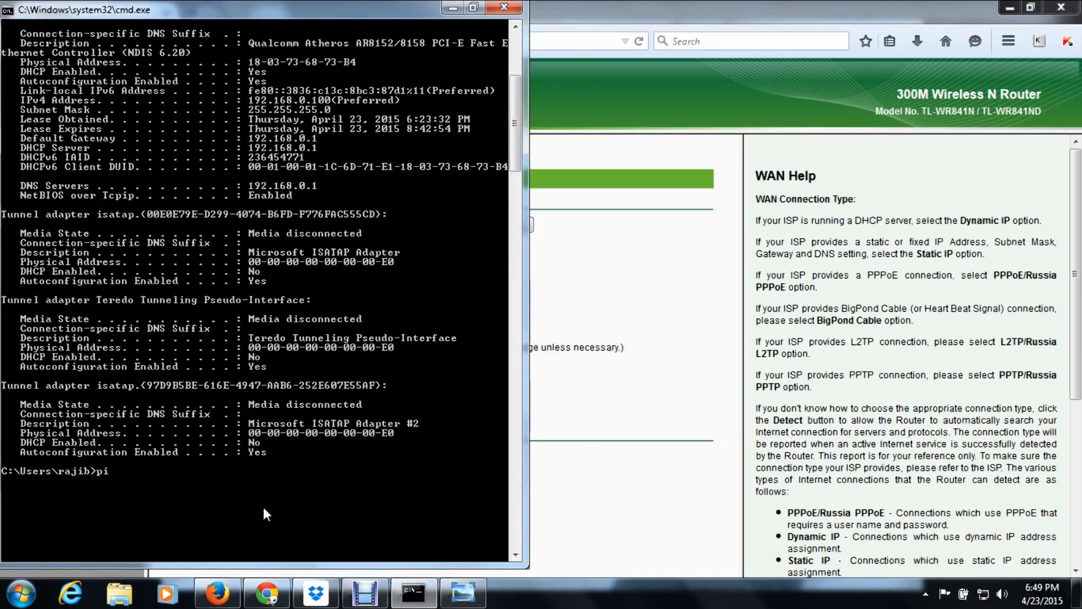
pyautogui.write('ng www.yahoo.com')
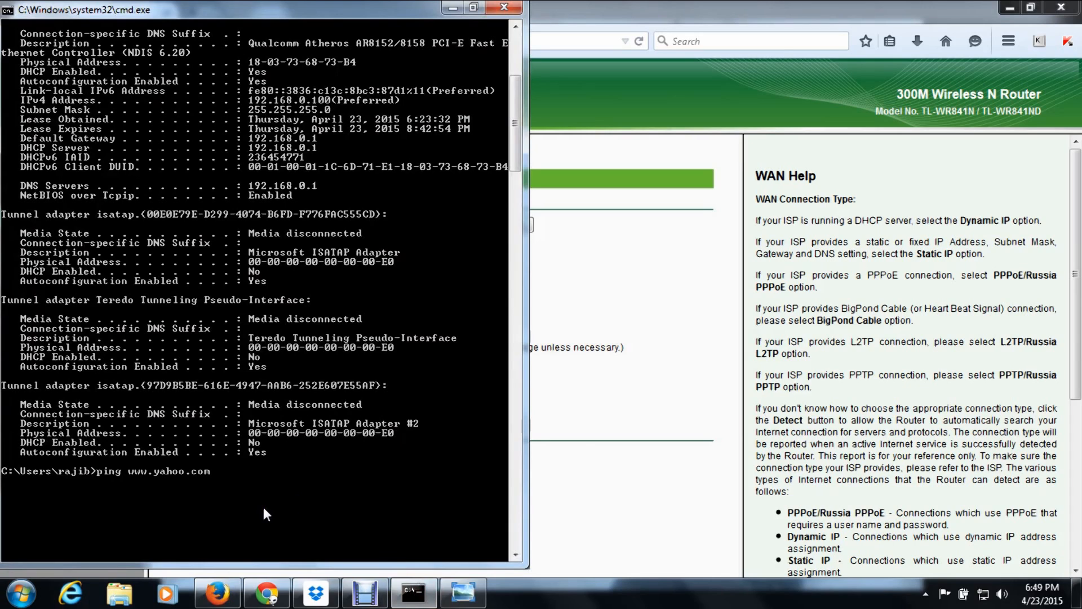
pyautogui.press('Return')
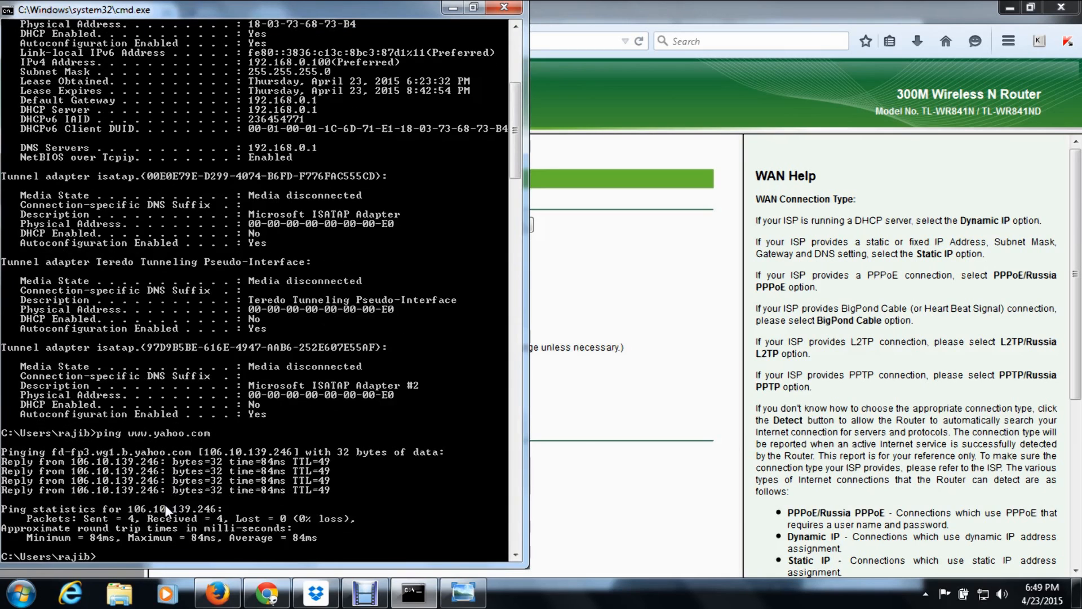
pyautogui.click(447, 9)
pyautogui.click(193, 12)
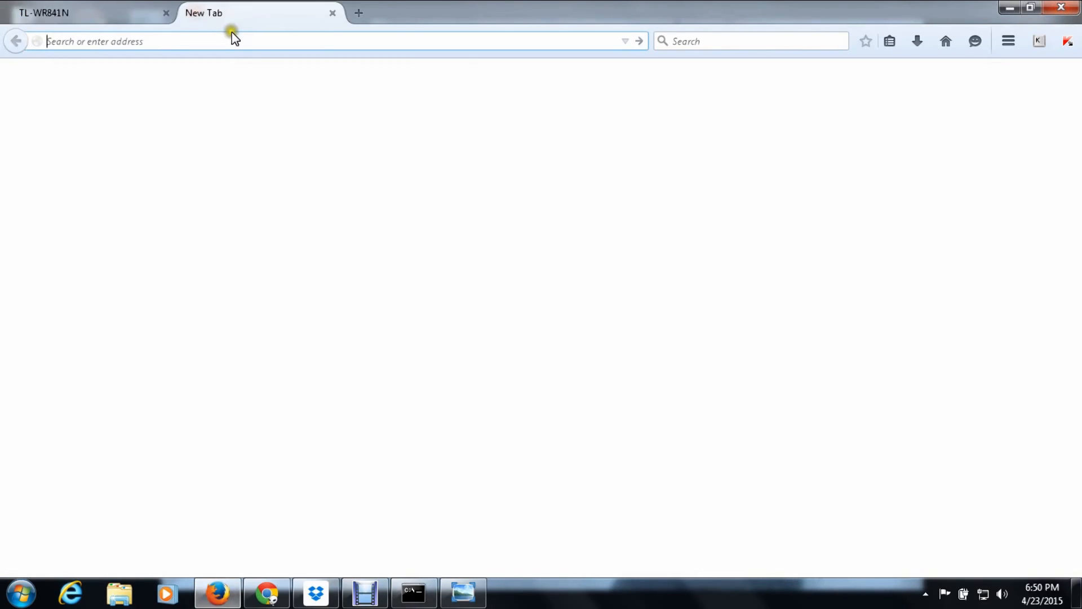
pyautogui.write('google.com/')
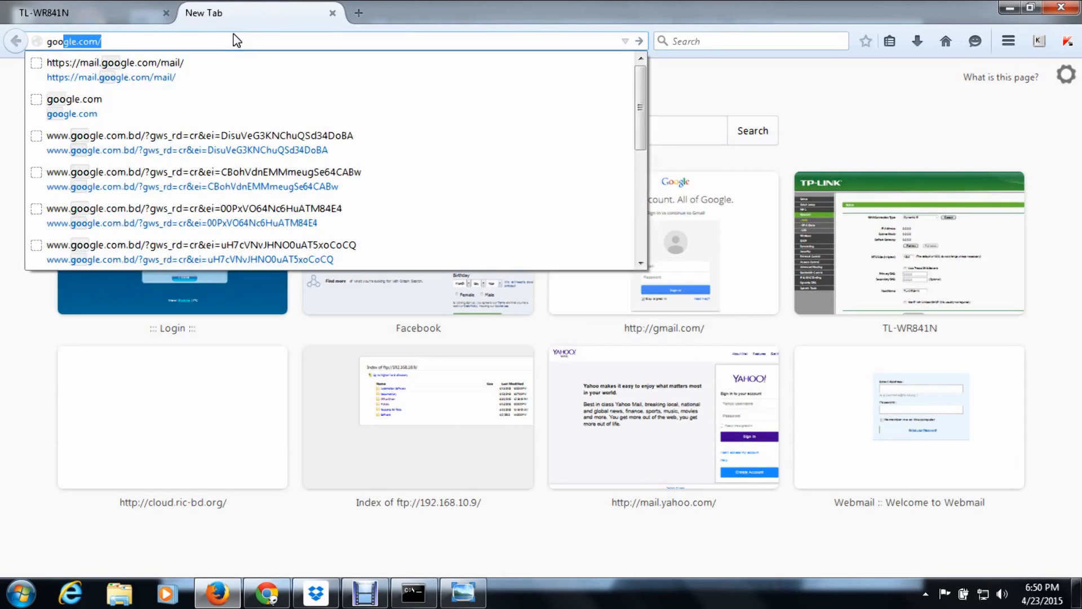
pyautogui.press('Return')
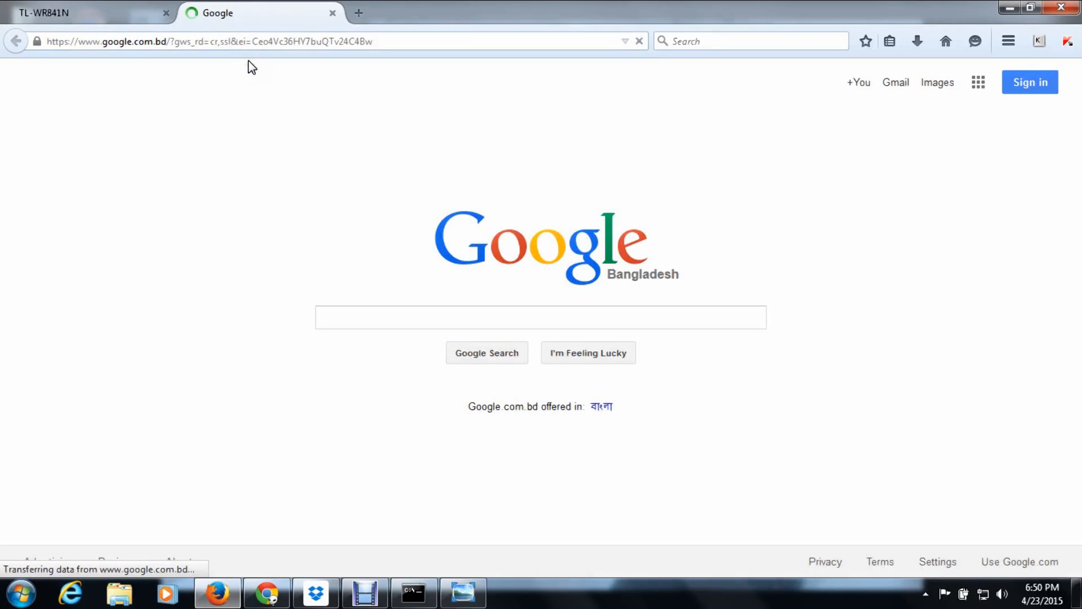
pyautogui.click(332, 13)
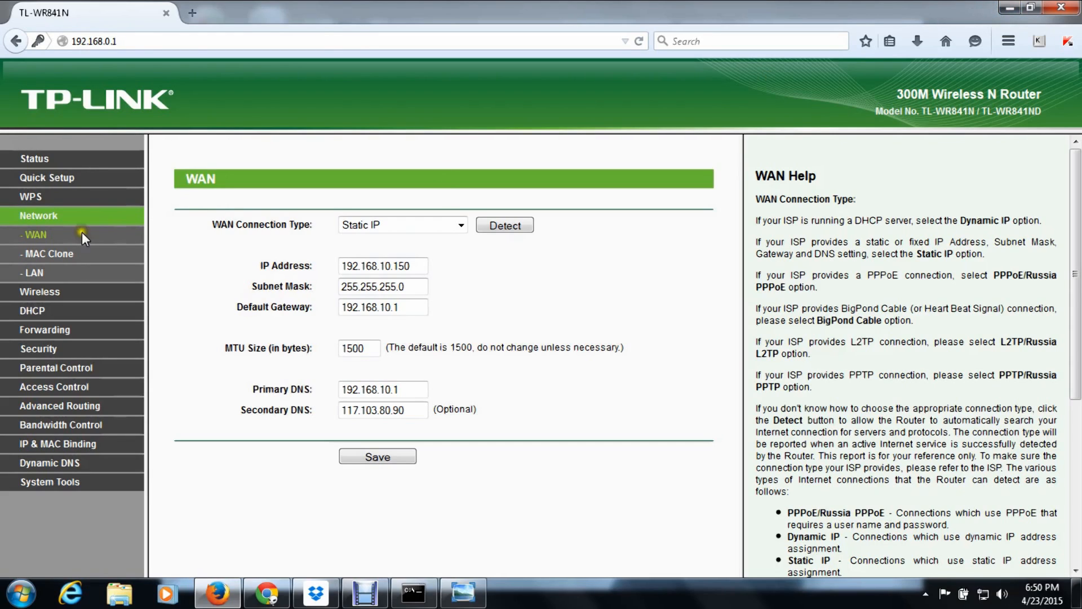
# Go to Network > LAN, then DHCP Settings showing the server enabled for 192.168.0.100–192.168.0.199.
pyautogui.click(35, 273)
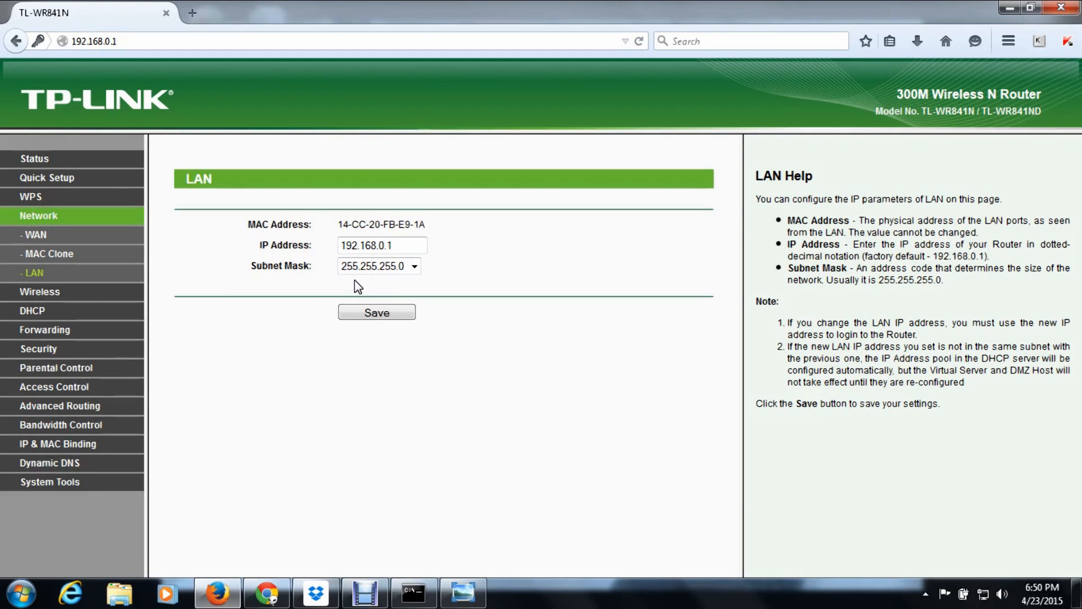
pyautogui.click(34, 310)
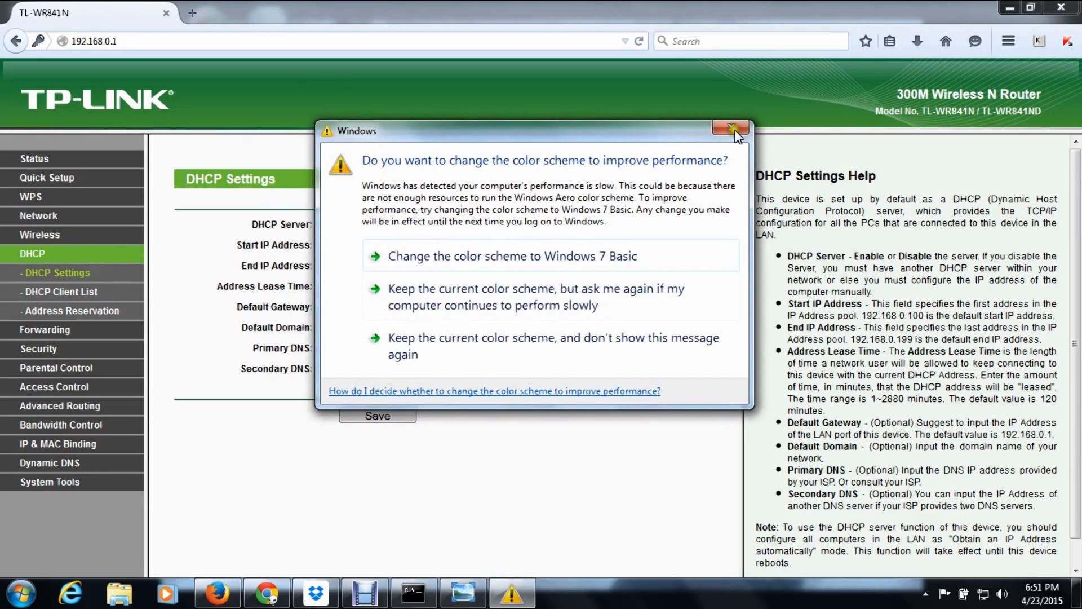
# Dismiss the Windows colour-scheme prompt, click through the DHCP page, and close Firefox.
pyautogui.click(733, 129)
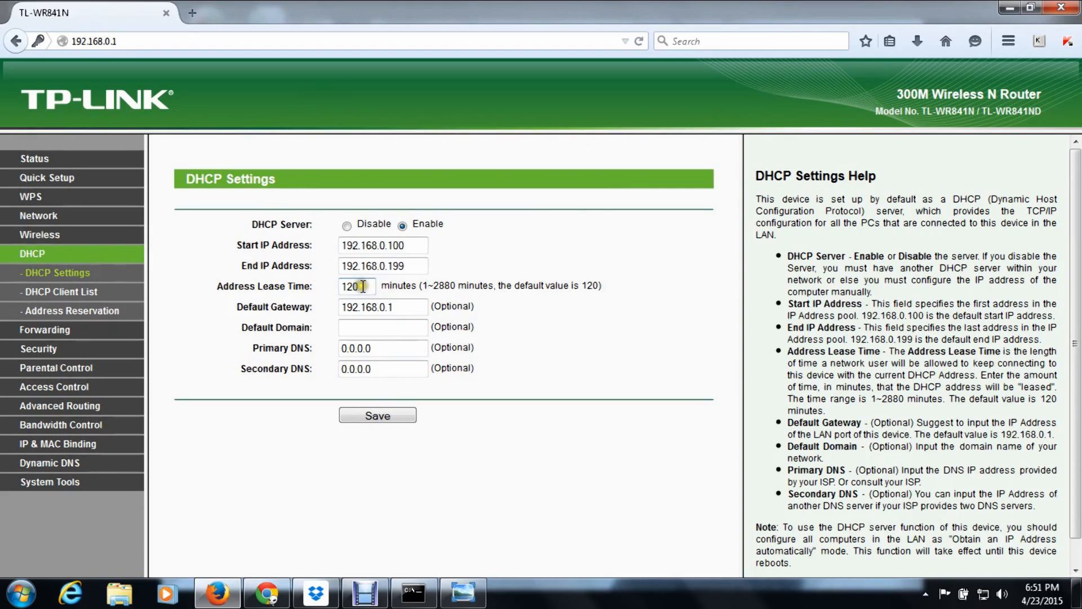
pyautogui.click(367, 287)
pyautogui.click(367, 283)
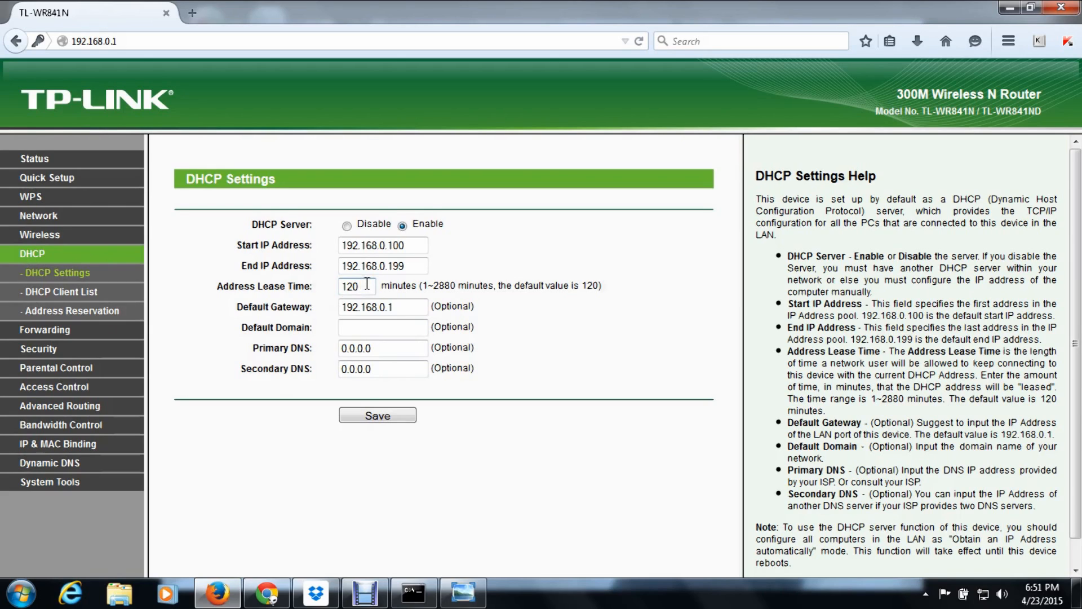
pyautogui.click(369, 286)
pyautogui.click(420, 444)
pyautogui.click(1058, 7)
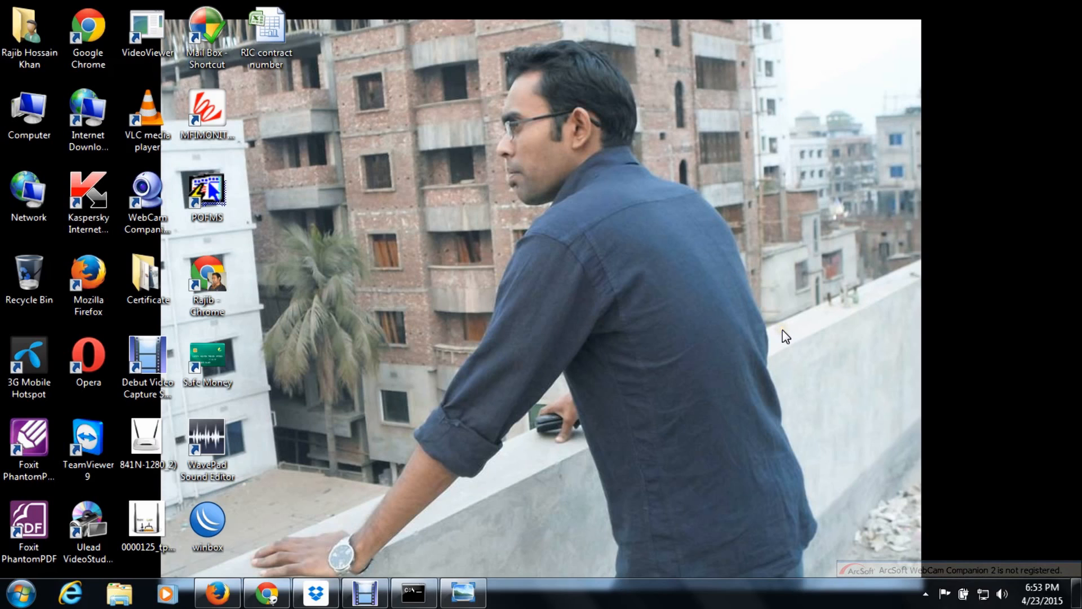
pyautogui.click(984, 593)
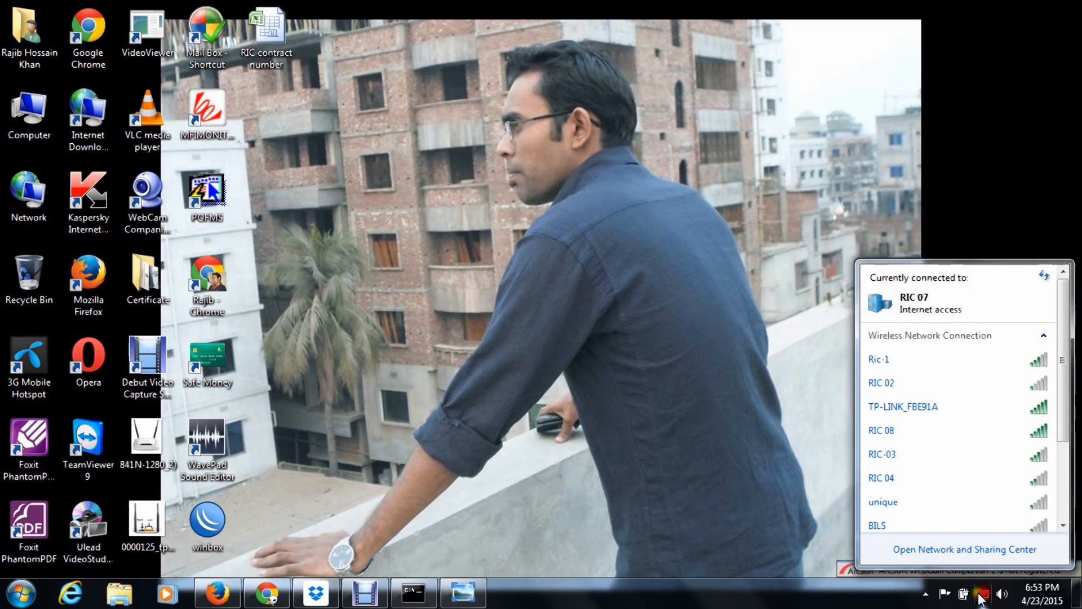
pyautogui.moveTo(884, 413)
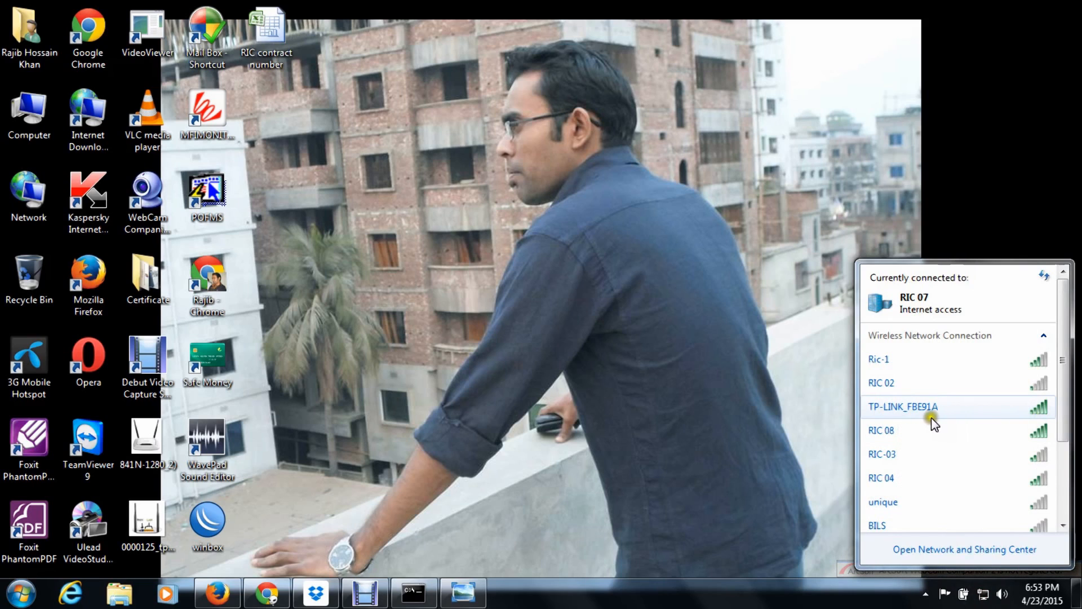
pyautogui.click(572, 309)
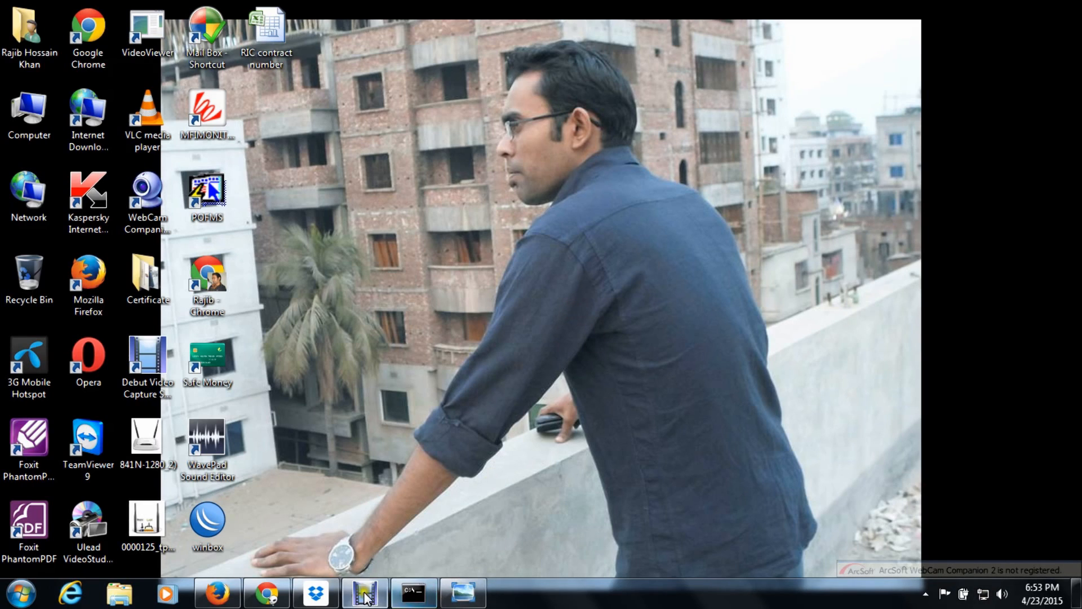
pyautogui.click(232, 519)
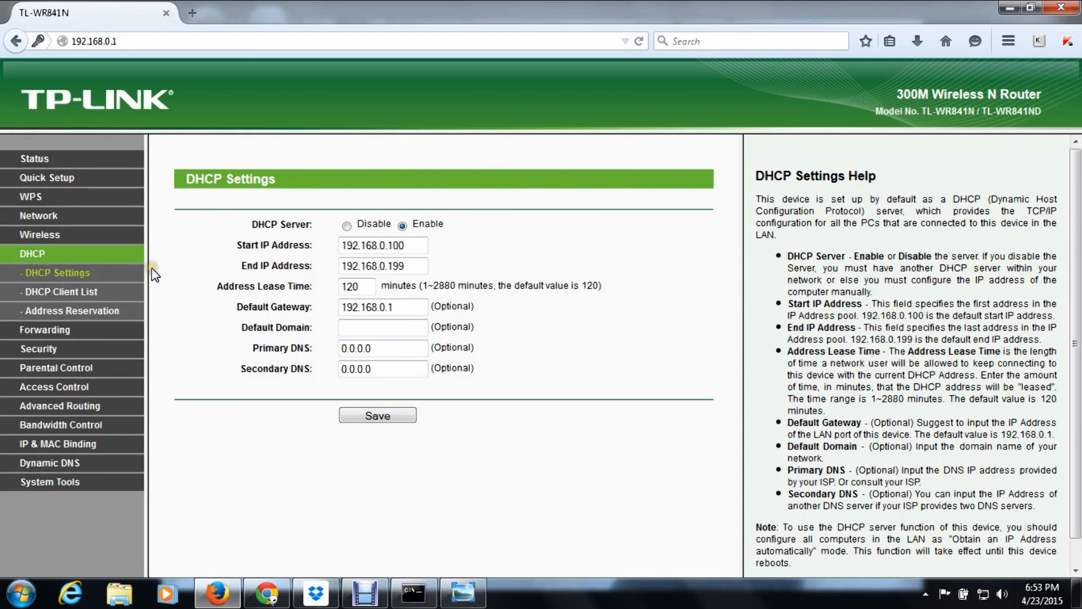
# Rename the wireless network (SSID) to 'RIC 07' and save it.
pyautogui.click(53, 237)
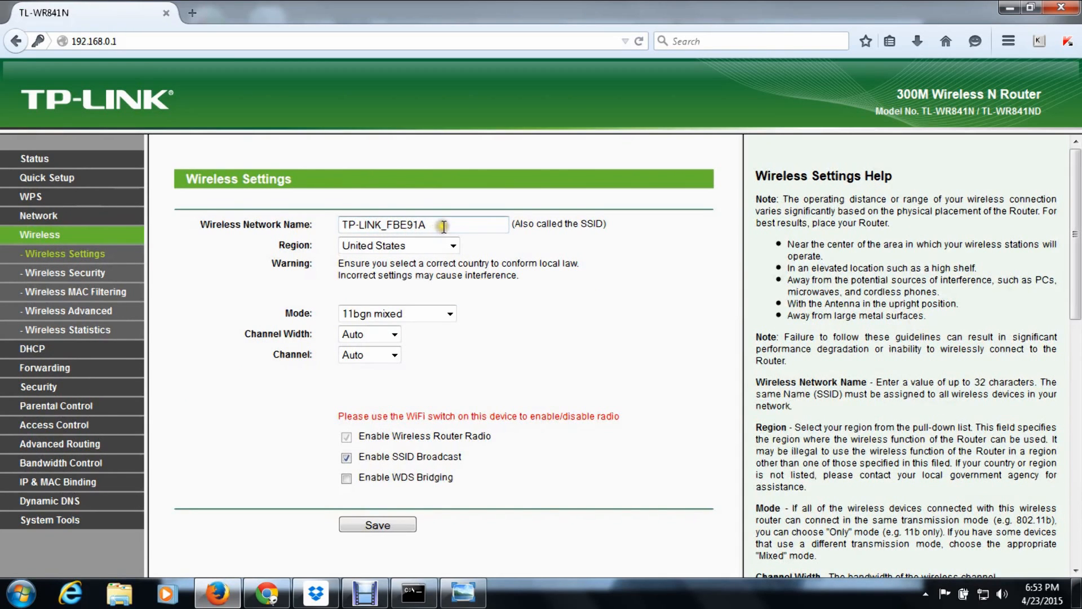
pyautogui.moveTo(441, 225); pyautogui.dragTo(316, 222)
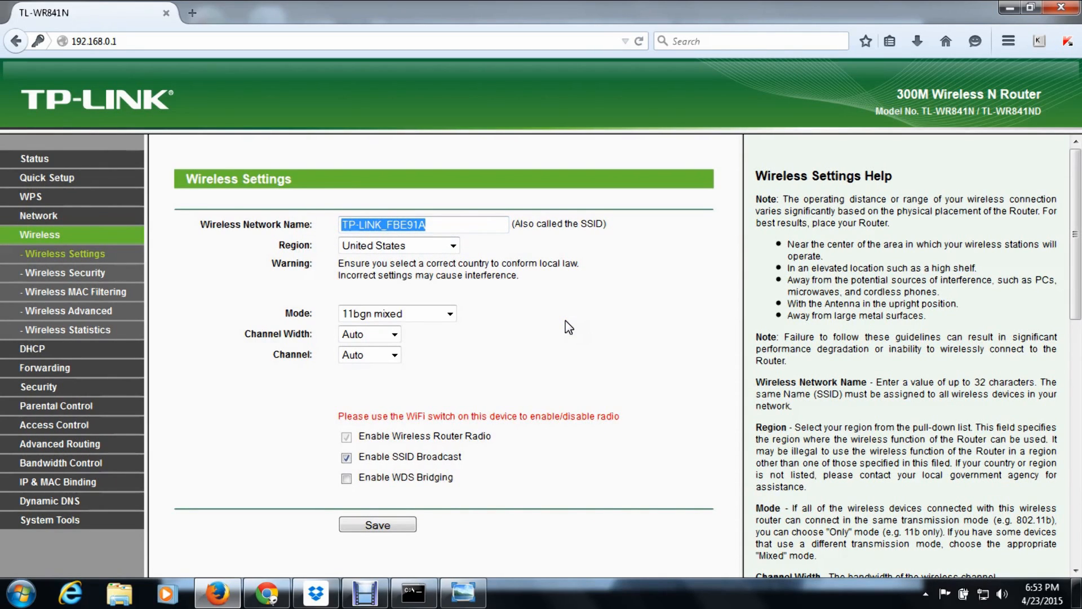
pyautogui.write('RIC')
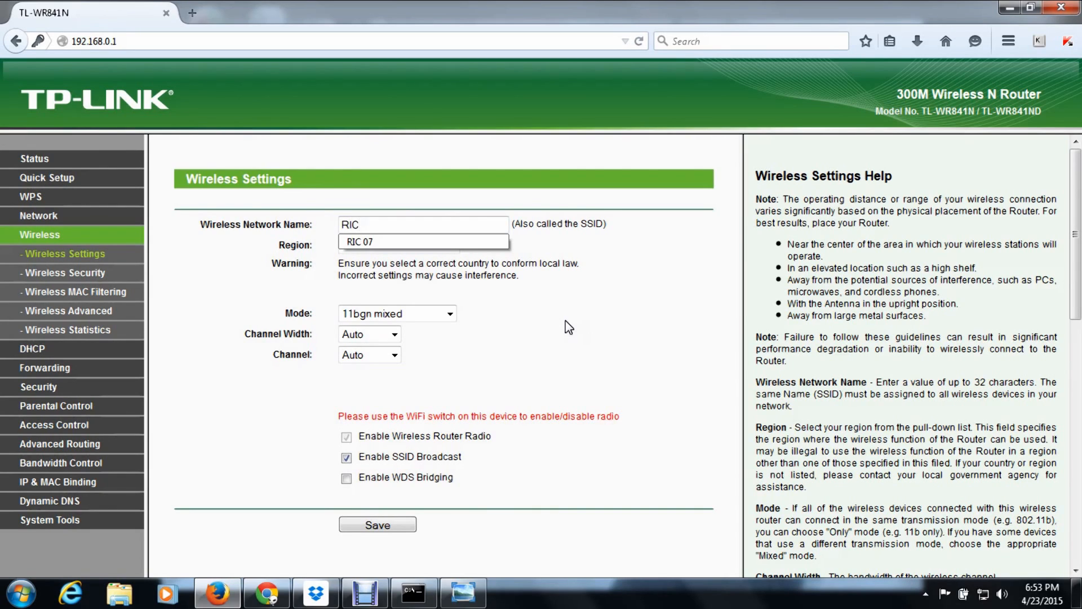
pyautogui.write(' 07')
pyautogui.click(375, 241)
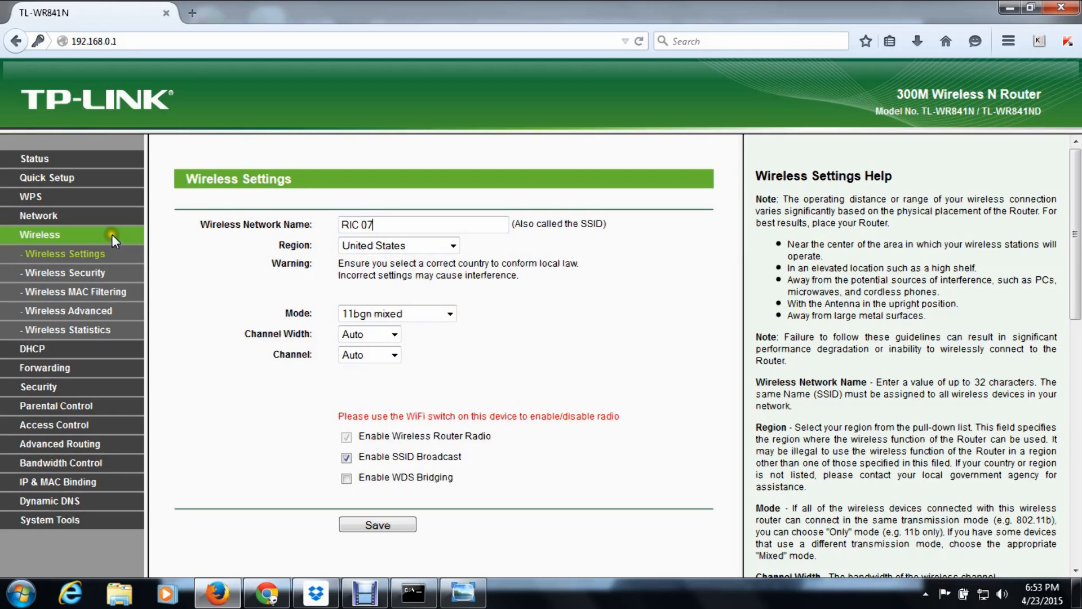
pyautogui.click(377, 526)
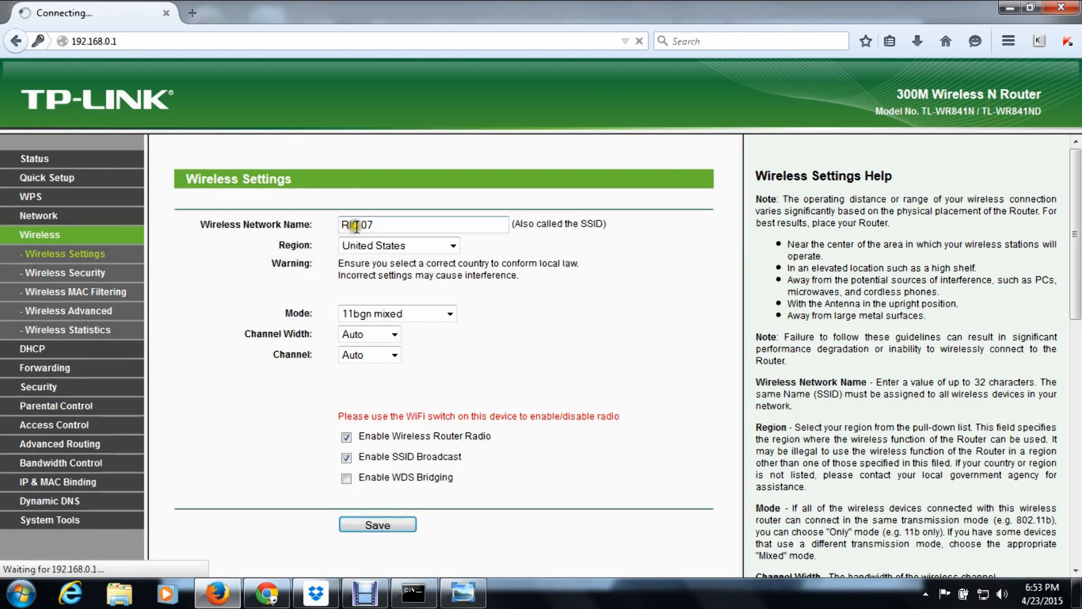
pyautogui.click(392, 227)
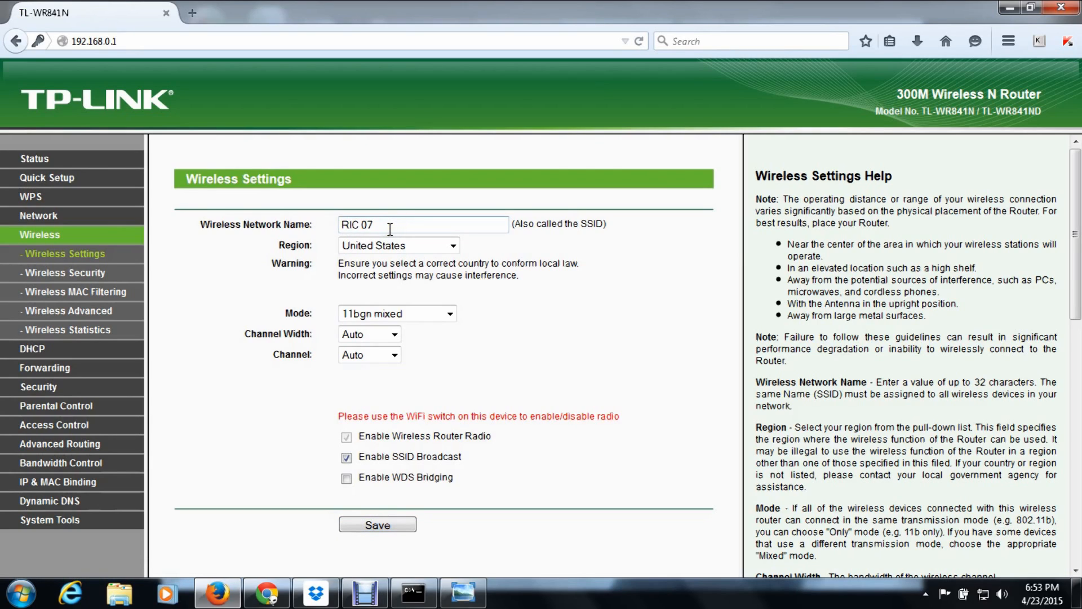
# Check the Windows Wi-Fi list to confirm RIC 07 appears among nearby networks.
pyautogui.click(984, 598)
pyautogui.click(928, 478)
pyautogui.moveTo(890, 459)
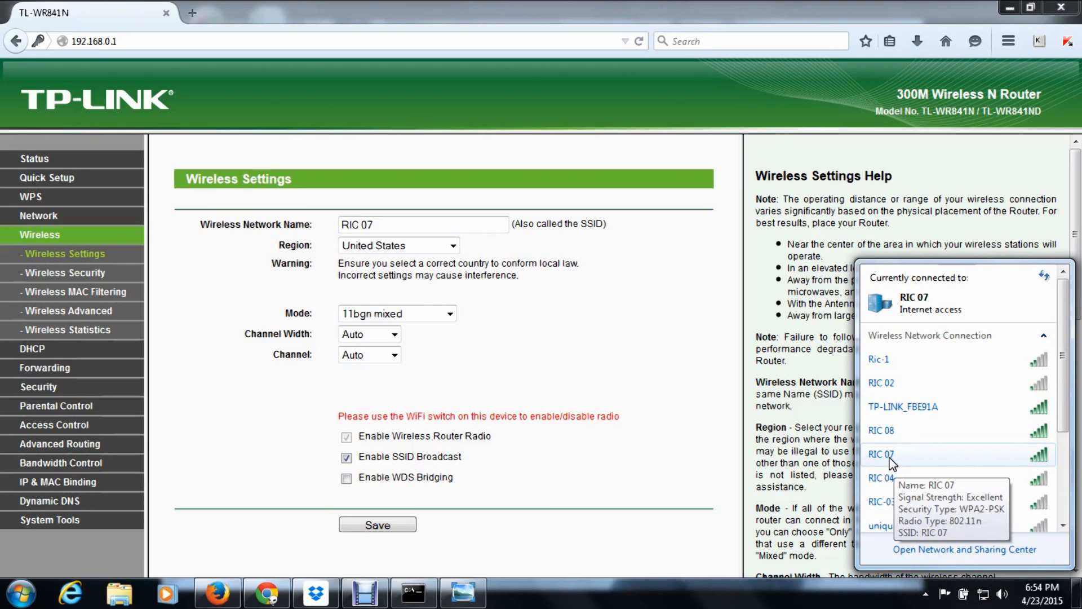
pyautogui.click(555, 562)
pyautogui.click(708, 605)
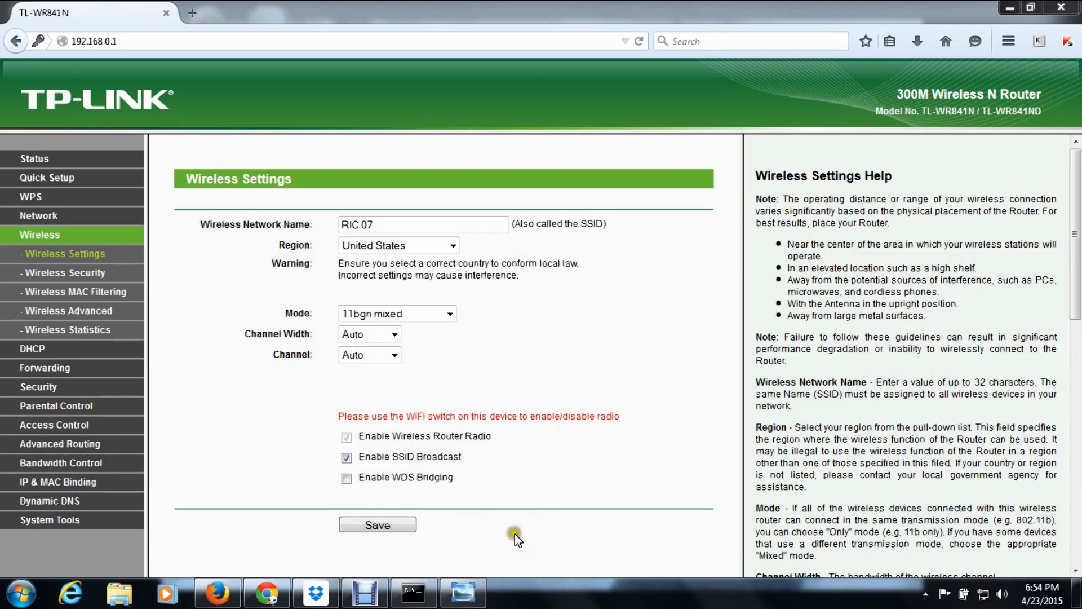
# On the Wireless Security page, replace the old WPA2 wireless password with a new passphrase.
pyautogui.click(66, 273)
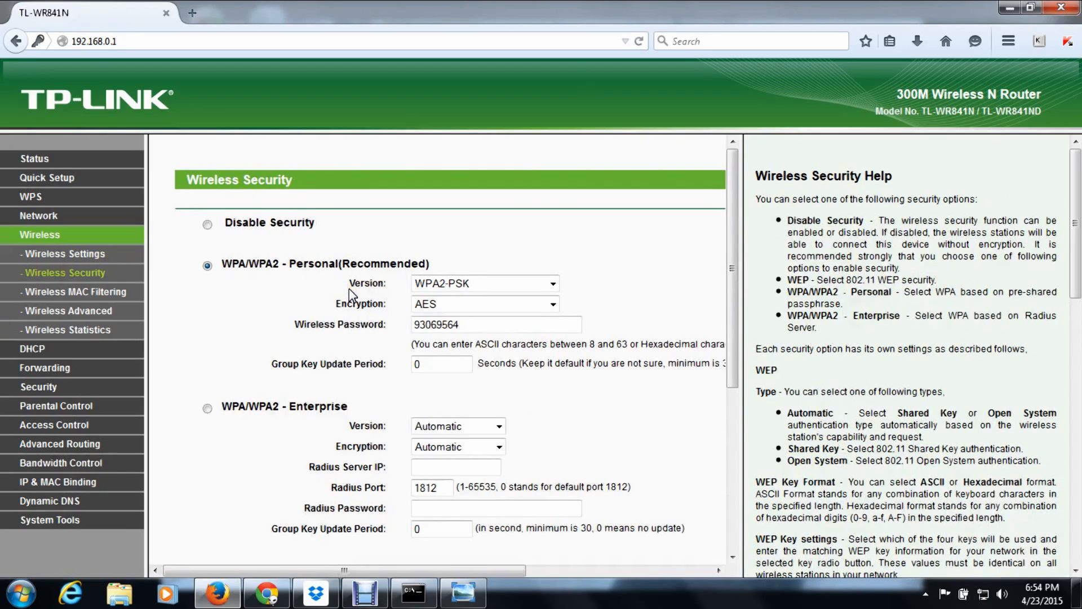
pyautogui.click(424, 324)
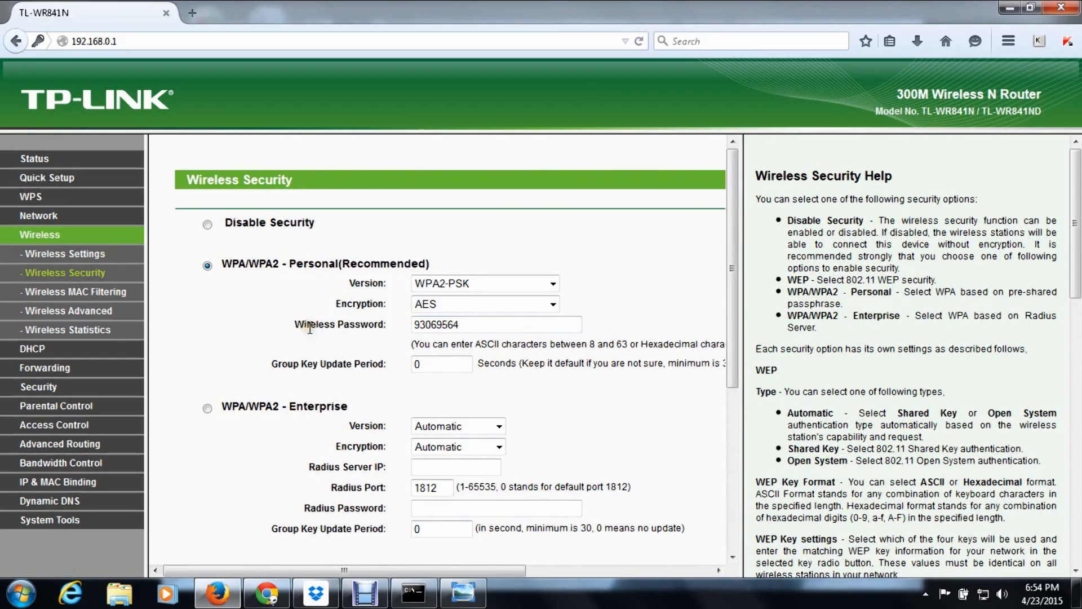
pyautogui.moveTo(294, 326); pyautogui.dragTo(386, 326)
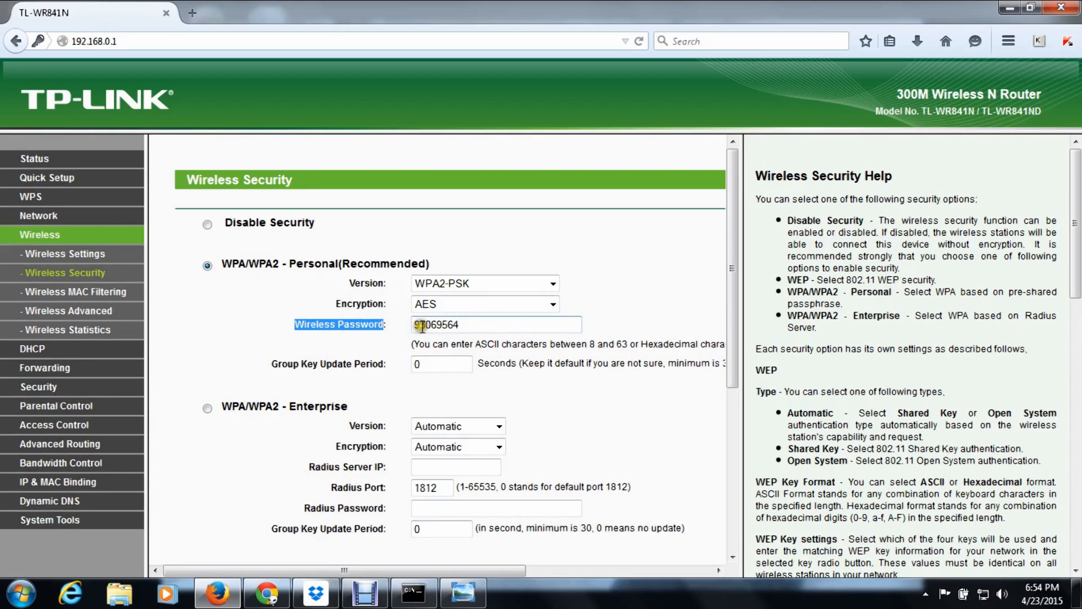
pyautogui.moveTo(473, 326); pyautogui.dragTo(396, 322)
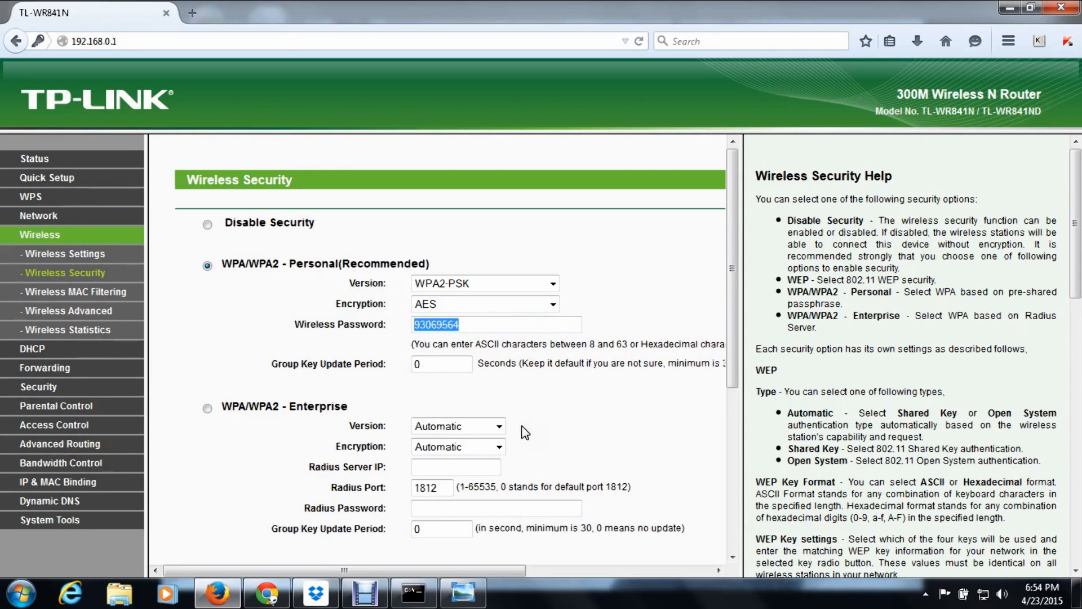
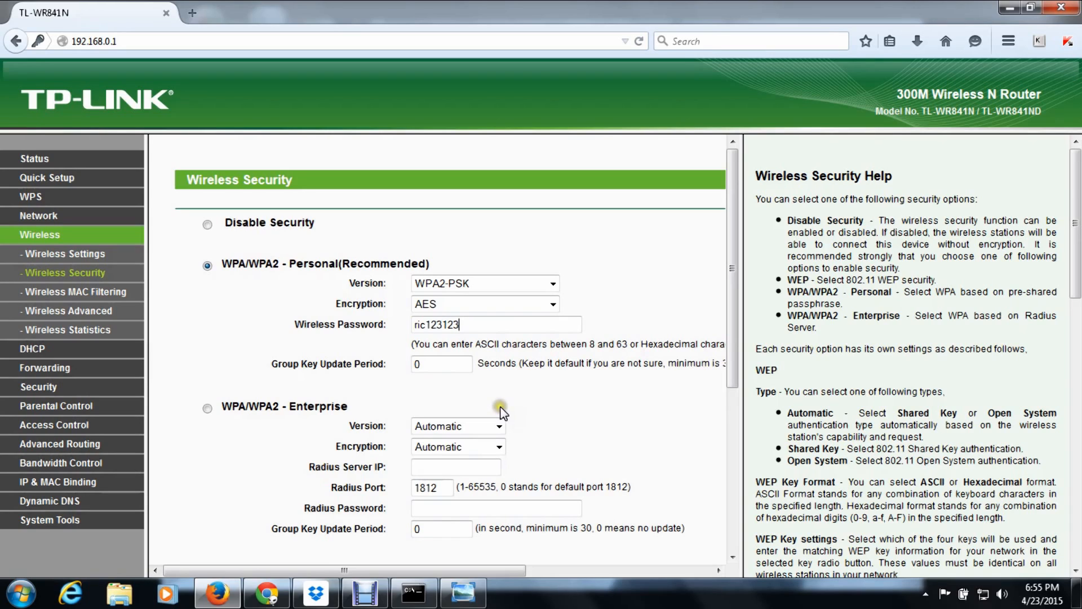
pyautogui.click(479, 324)
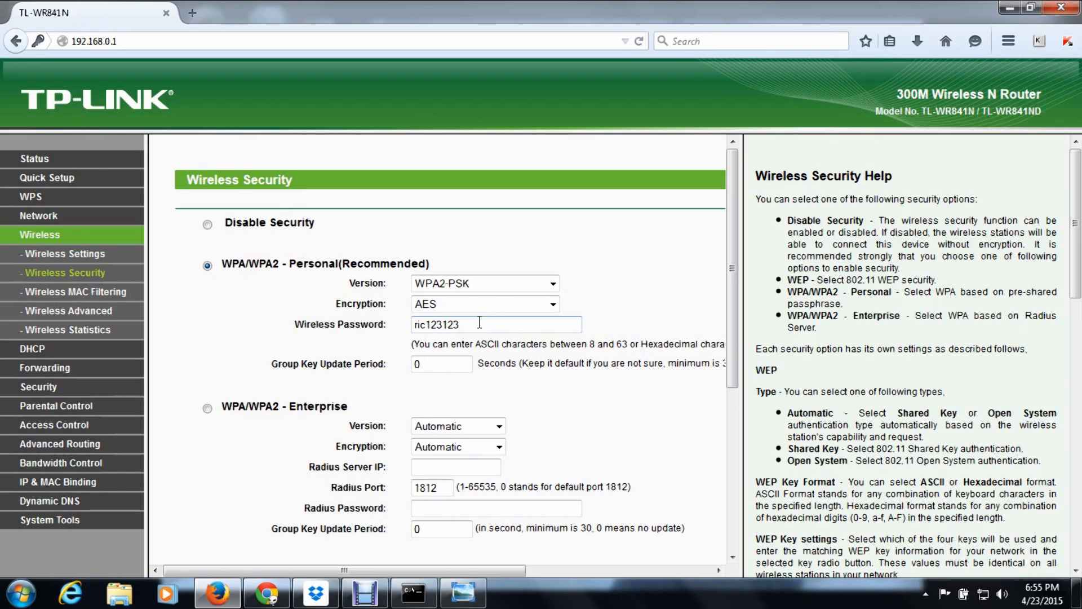
# Save the Wireless Security settings with WPA2-PSK, AES and the new password.
pyautogui.scroll(-3, 383, 409)
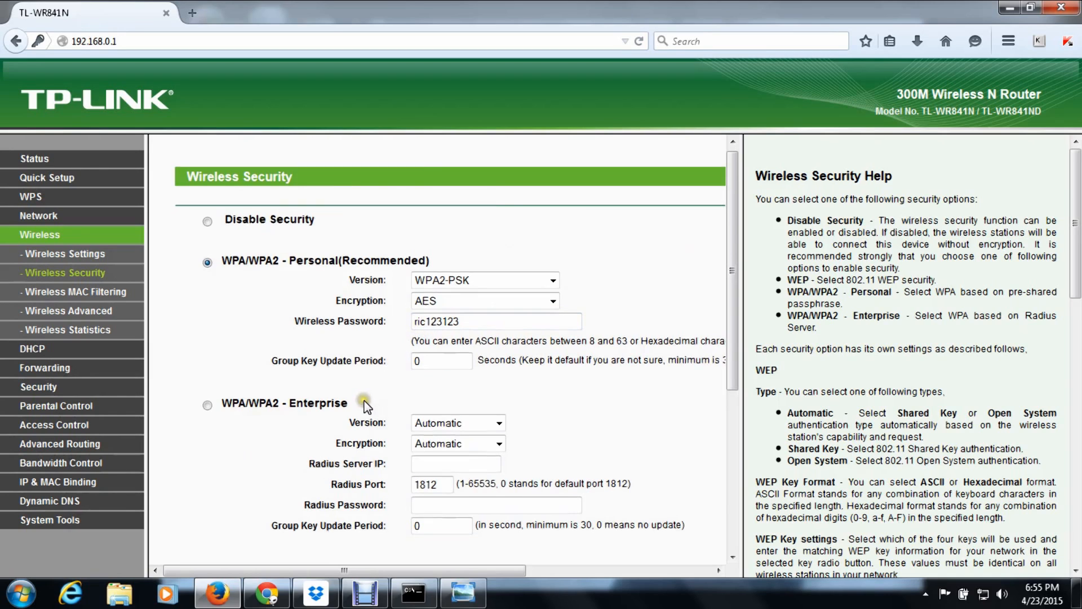
pyautogui.scroll(-1, 387, 412)
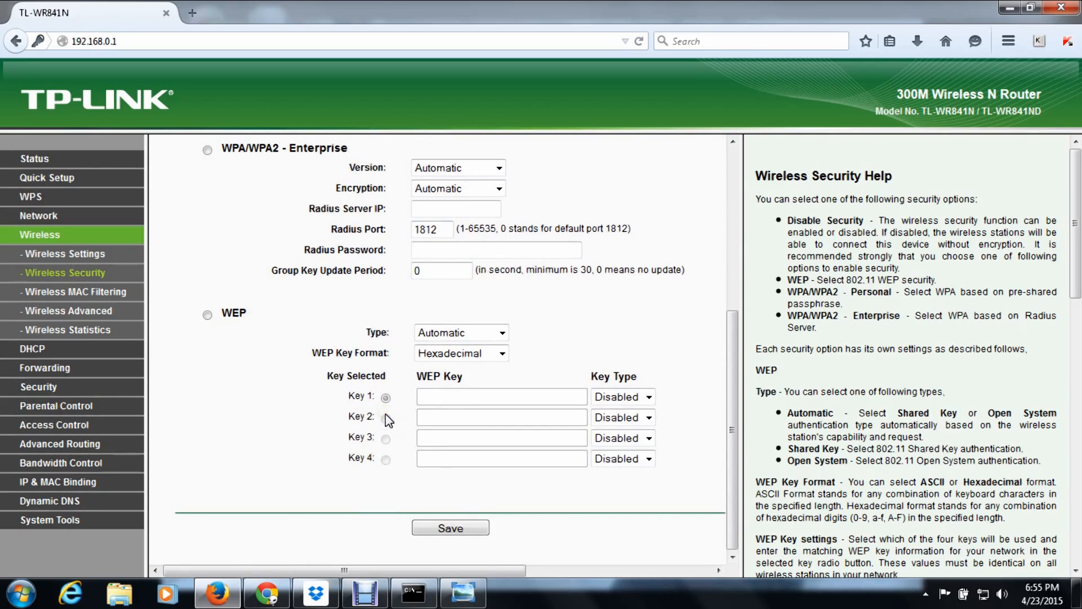
pyautogui.click(454, 532)
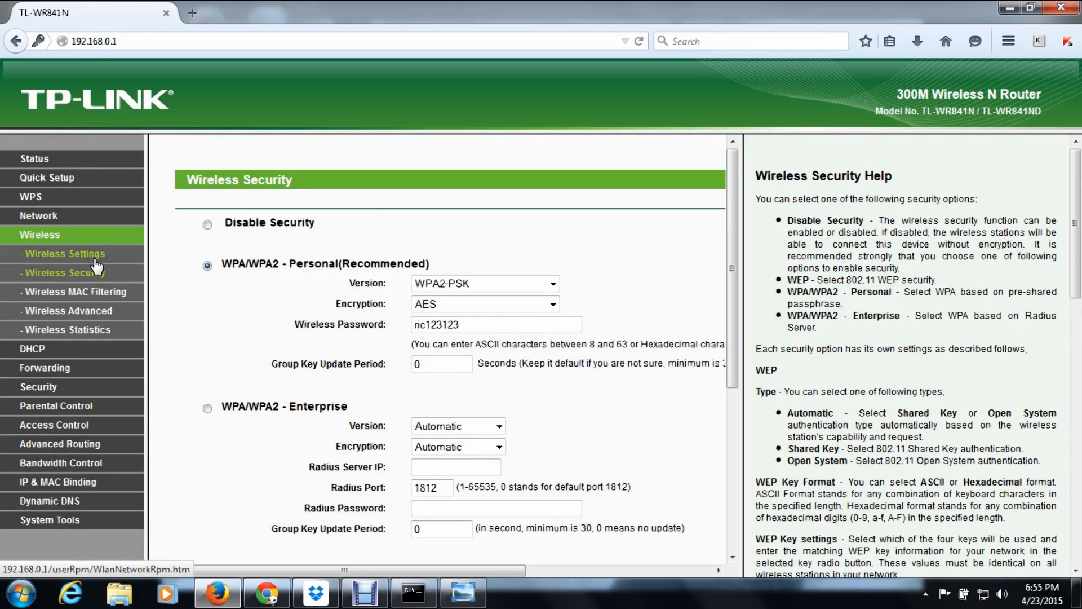
# Go to the System Tools > Password page for the router admin login.
pyautogui.click(63, 519)
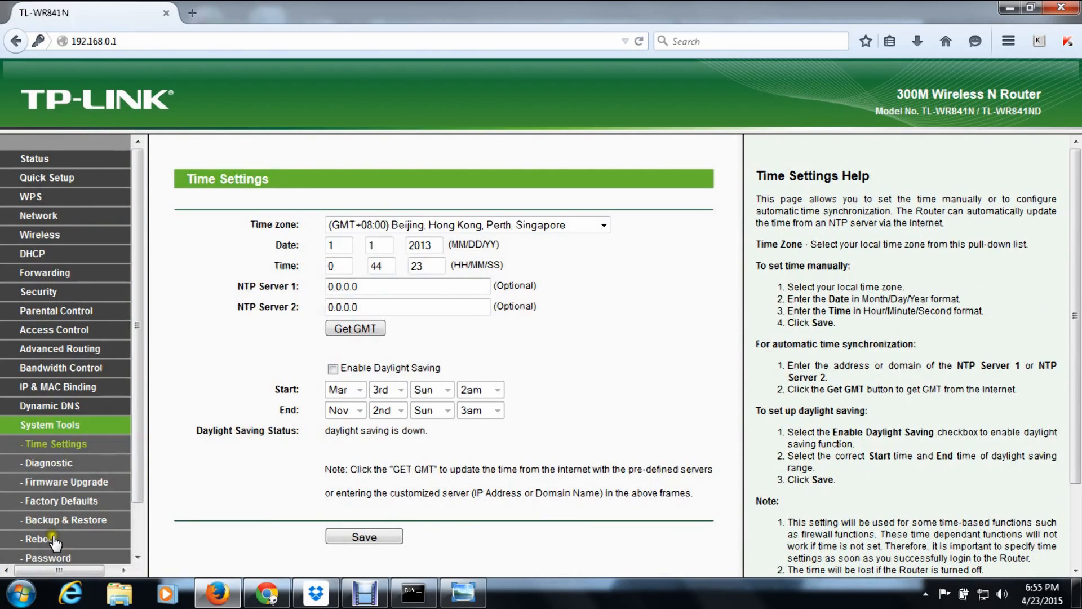
pyautogui.moveTo(134, 455); pyautogui.dragTo(128, 510)
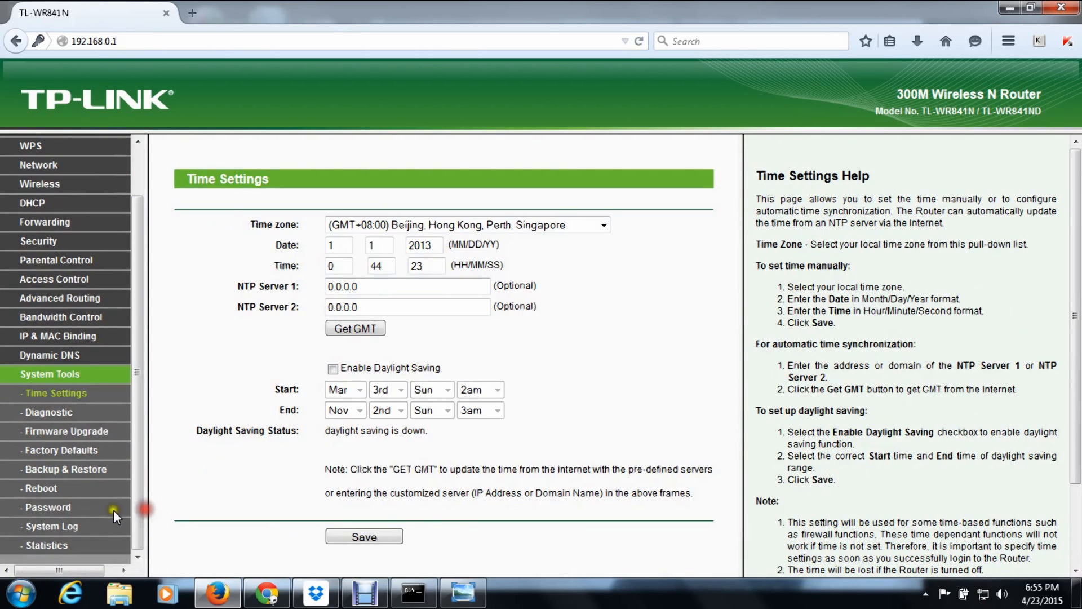
pyautogui.click(48, 507)
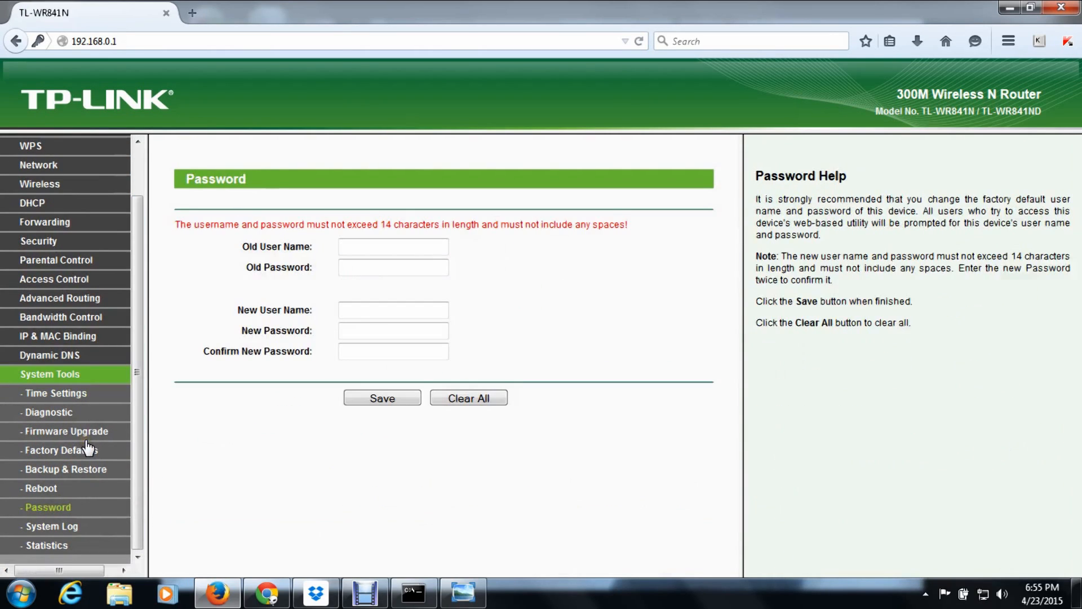
# Look over the old and new user name fields without changing them, then close Firefox.
pyautogui.click(355, 249)
pyautogui.click(341, 246)
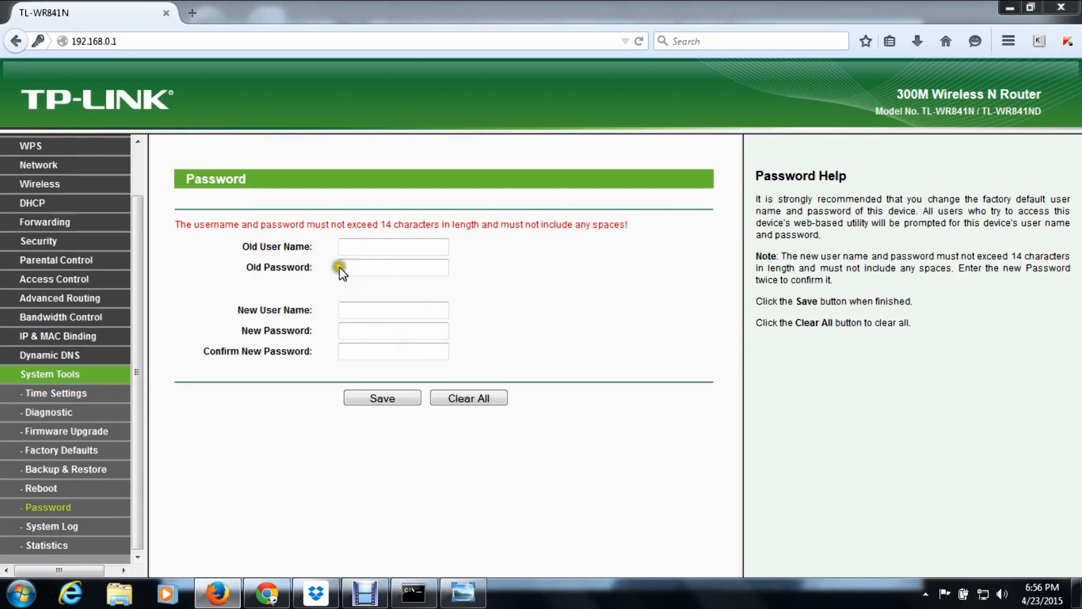
pyautogui.click(733, 126)
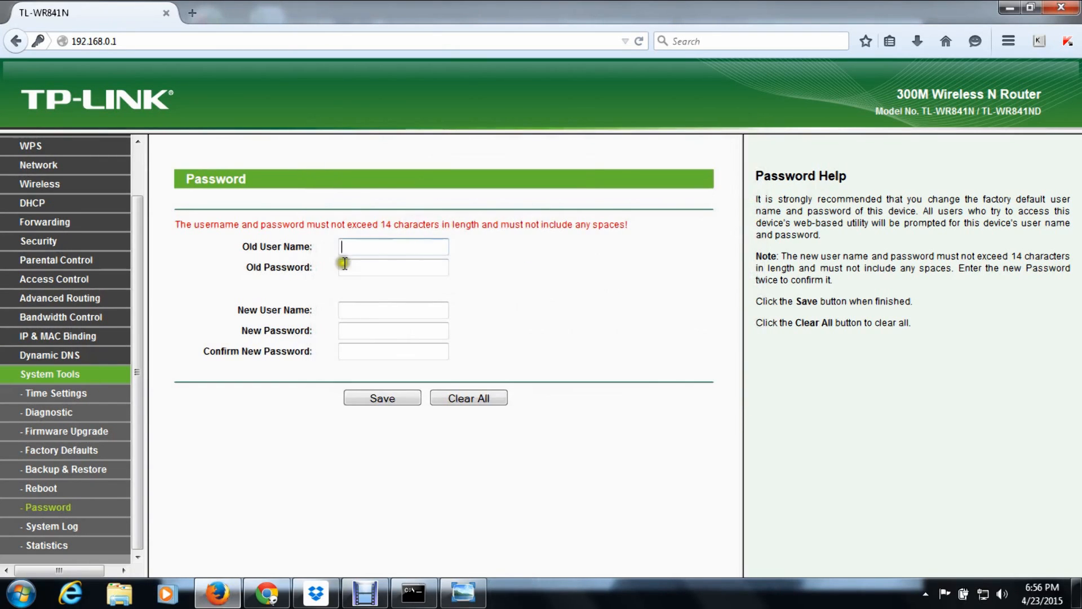
pyautogui.click(344, 314)
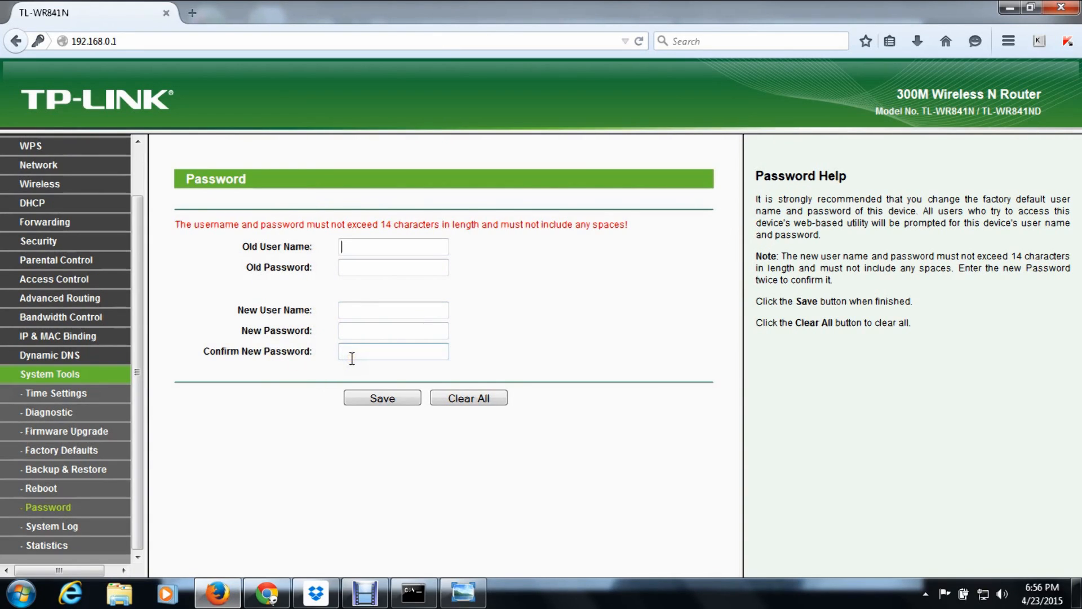
pyautogui.click(347, 434)
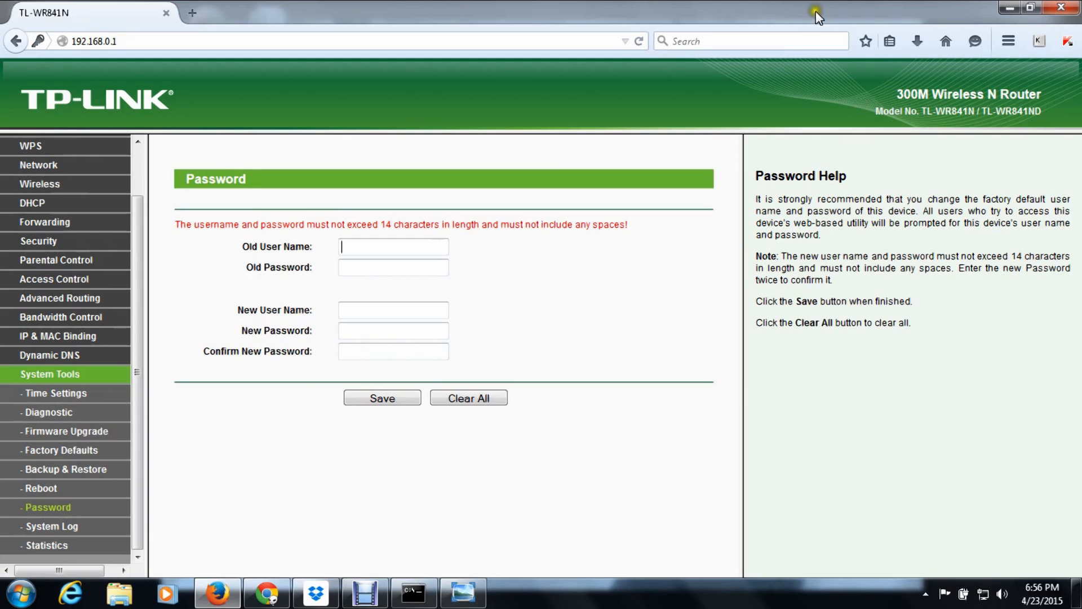
pyautogui.click(1065, 11)
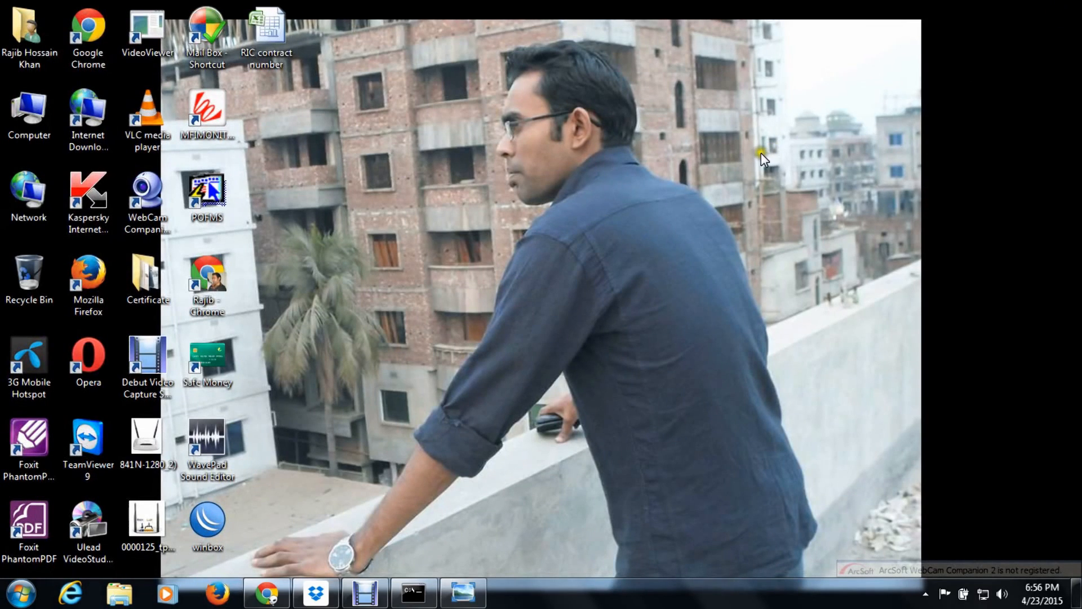